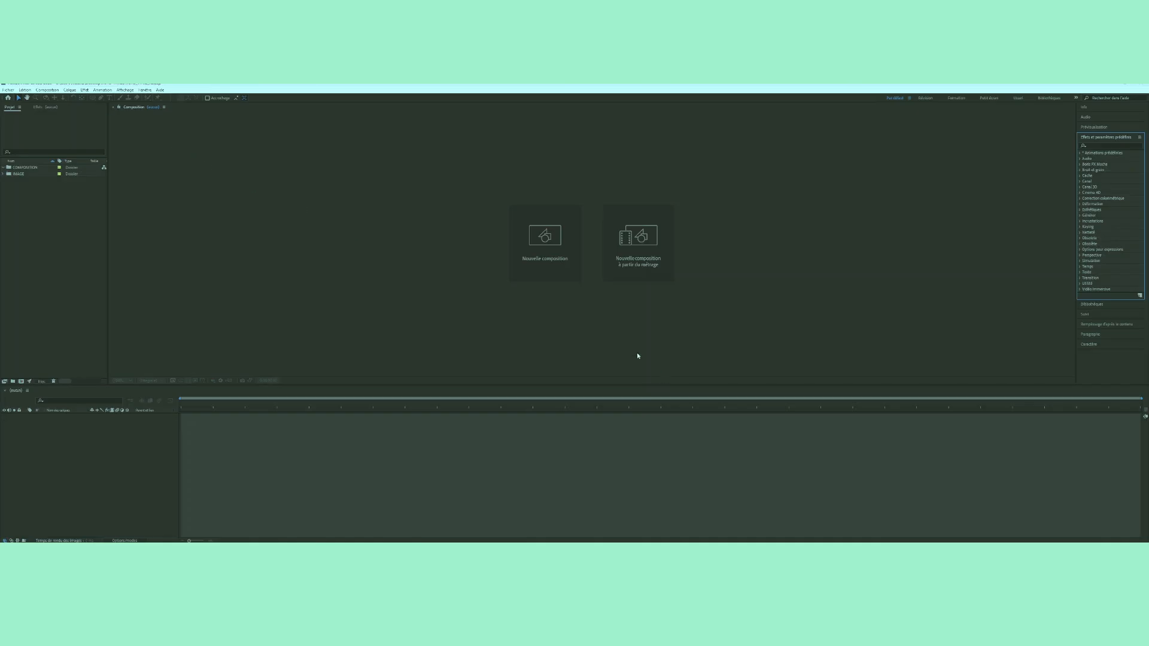
Step: Create a 1920 x 1080, 30-second composition named TEXTE EFFECT and file it in the COMPOSITION folder
click(535, 262)
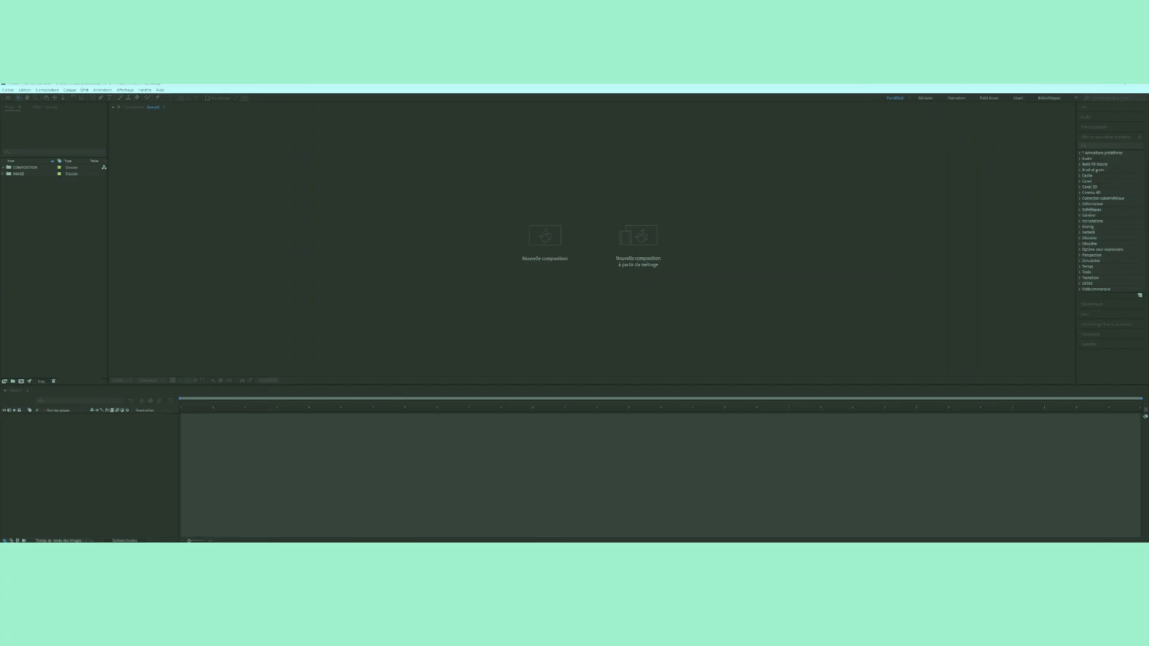
key(Return)
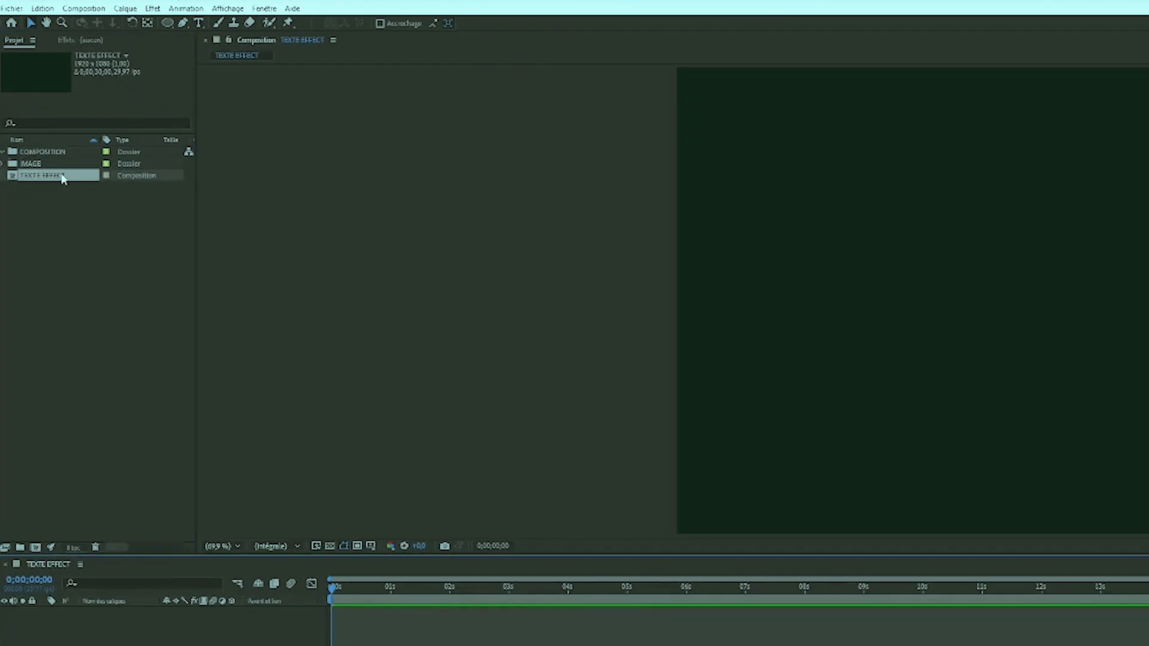
drag(63, 178, 36, 152)
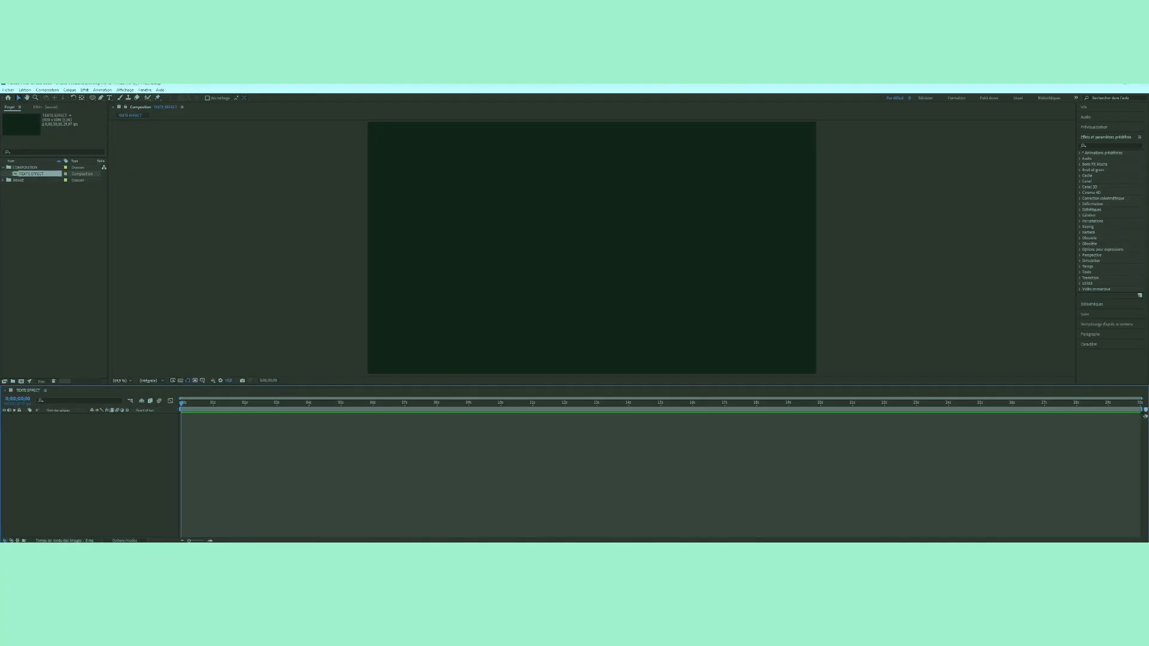
Step: Add a text layer reading "Hello" near the middle of the composition
key(ctrl+t)
click(541, 250)
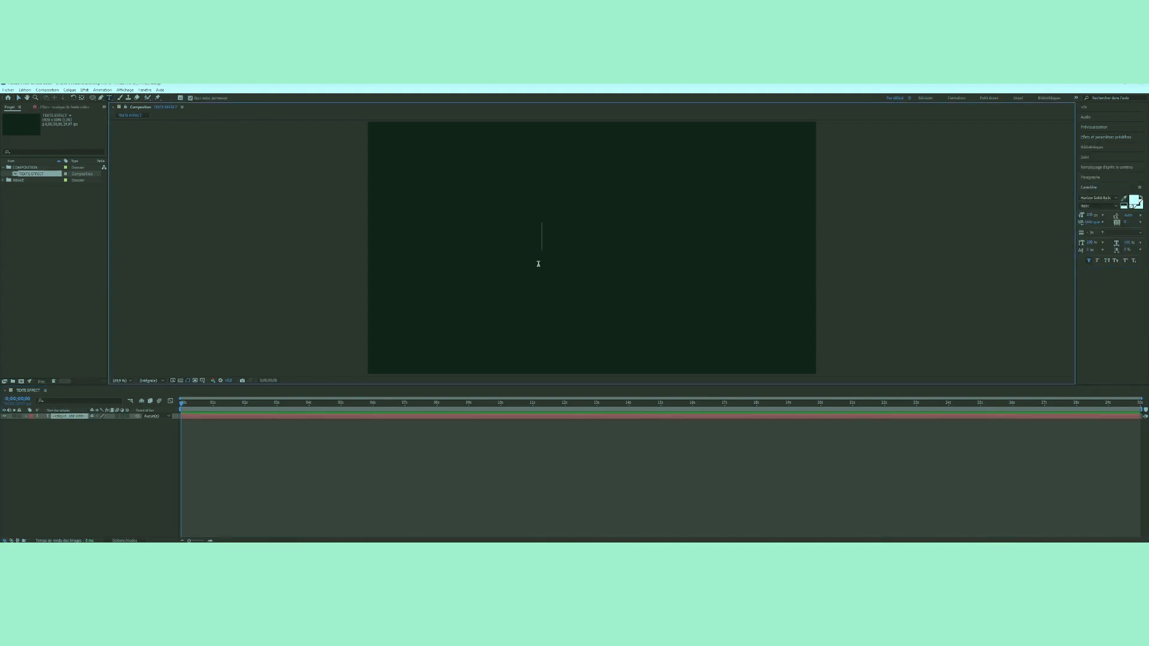
text(H)
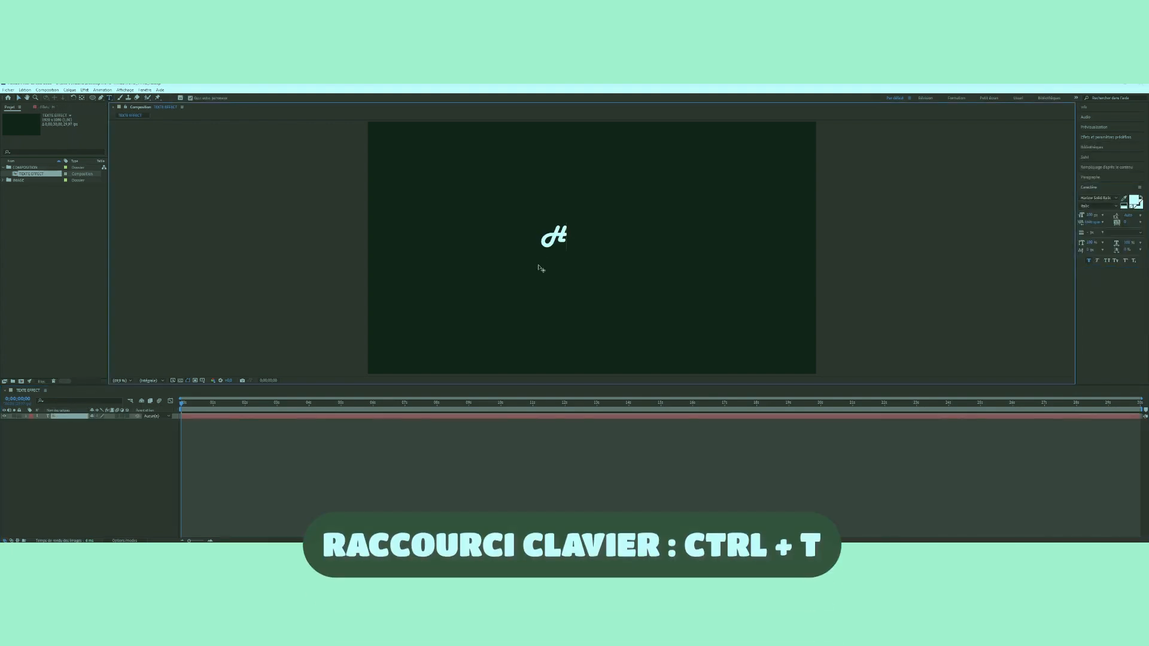
text(ello)
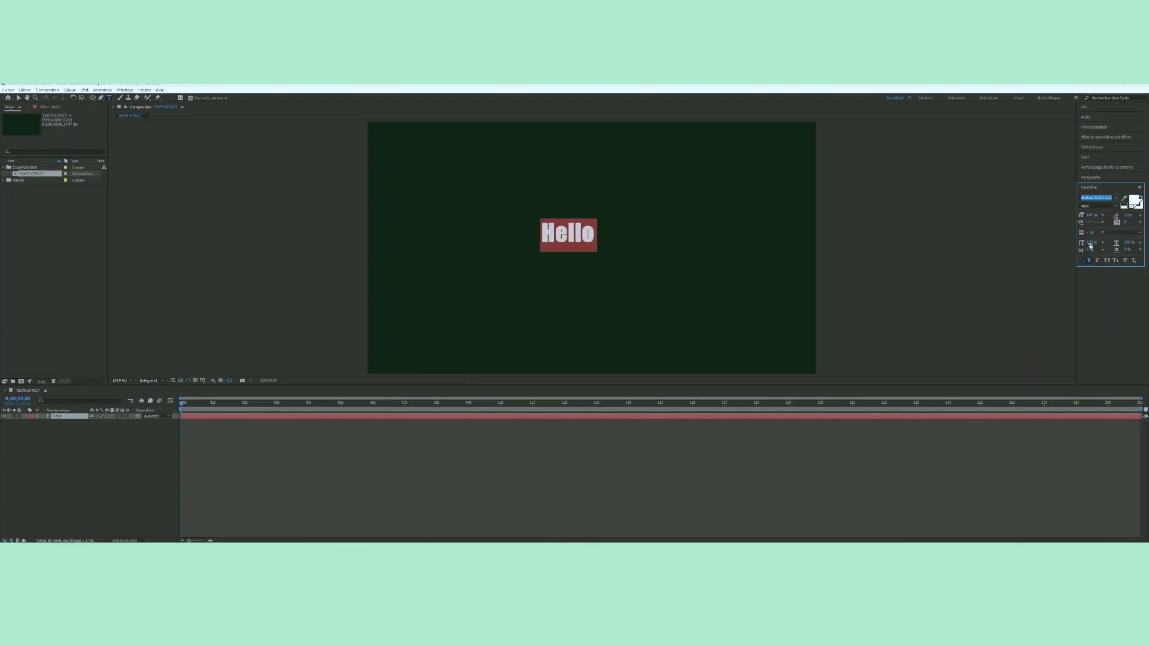
Step: Set the font of the Hello text to FinkHeavy
key(Escape)
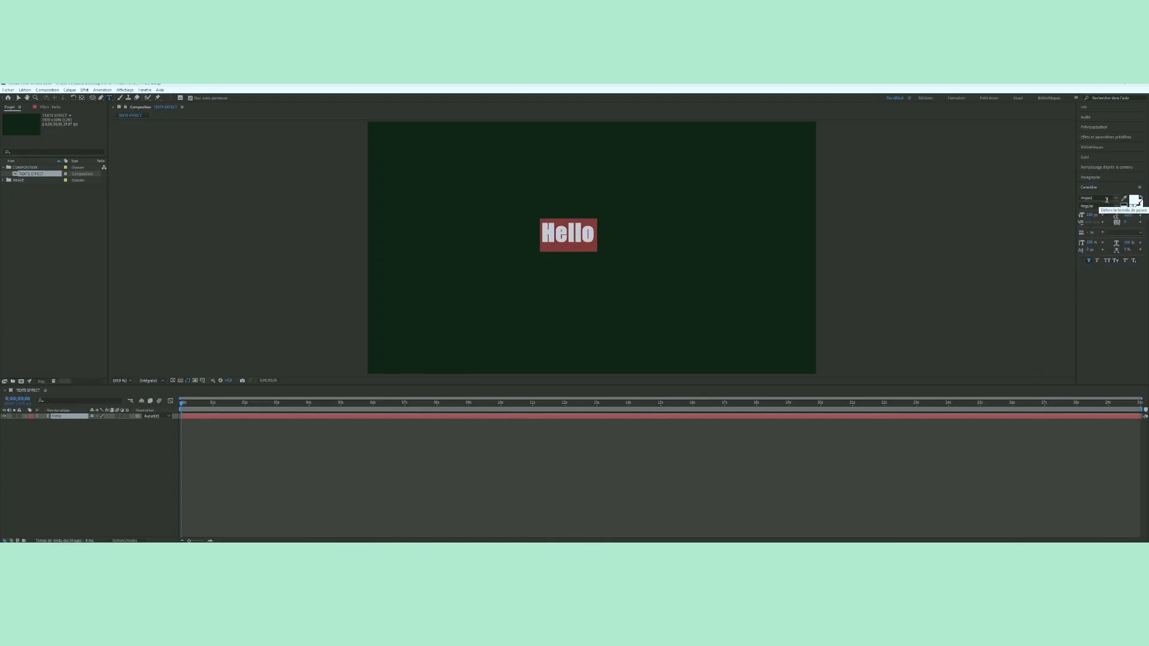
click(1098, 198)
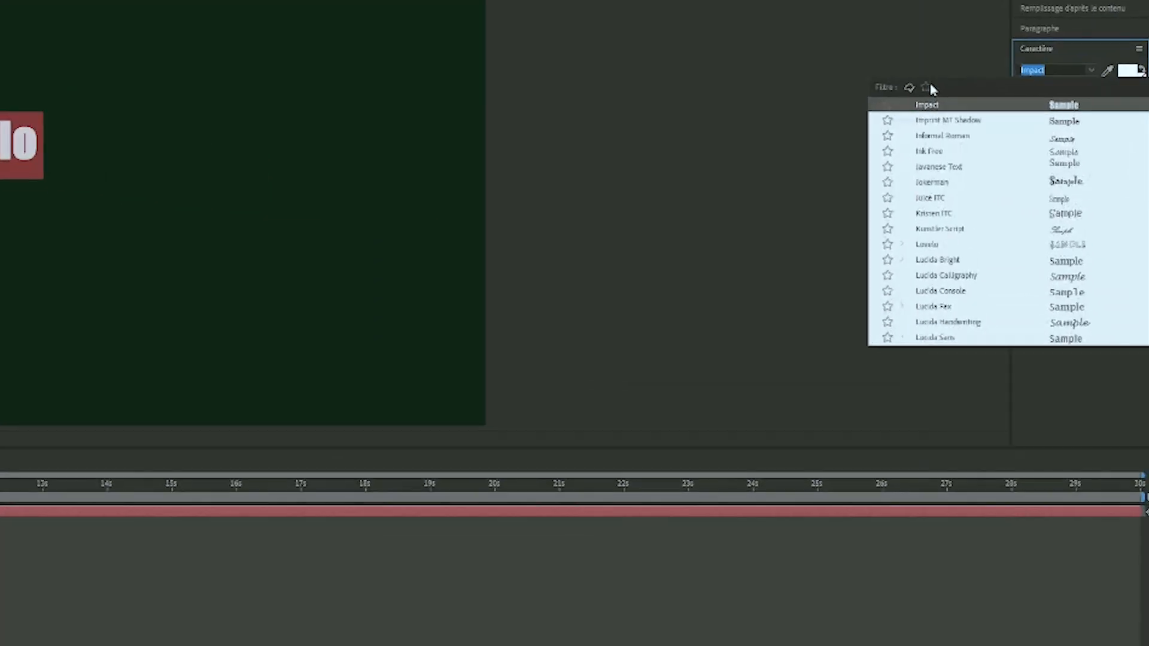
click(927, 88)
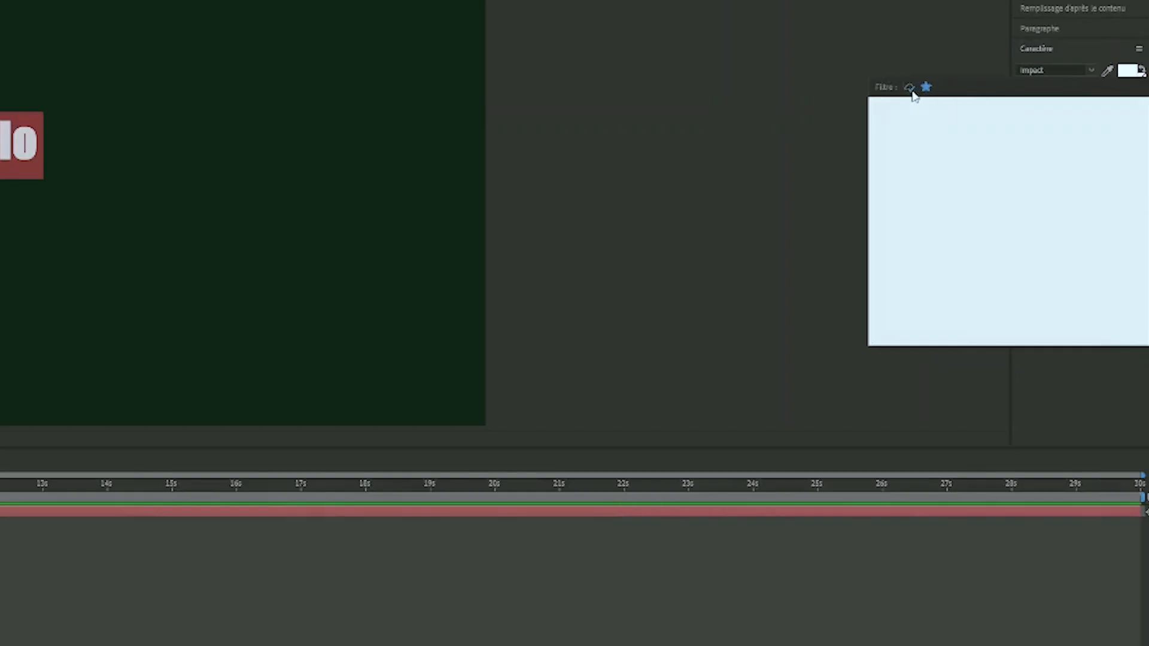
click(1033, 70)
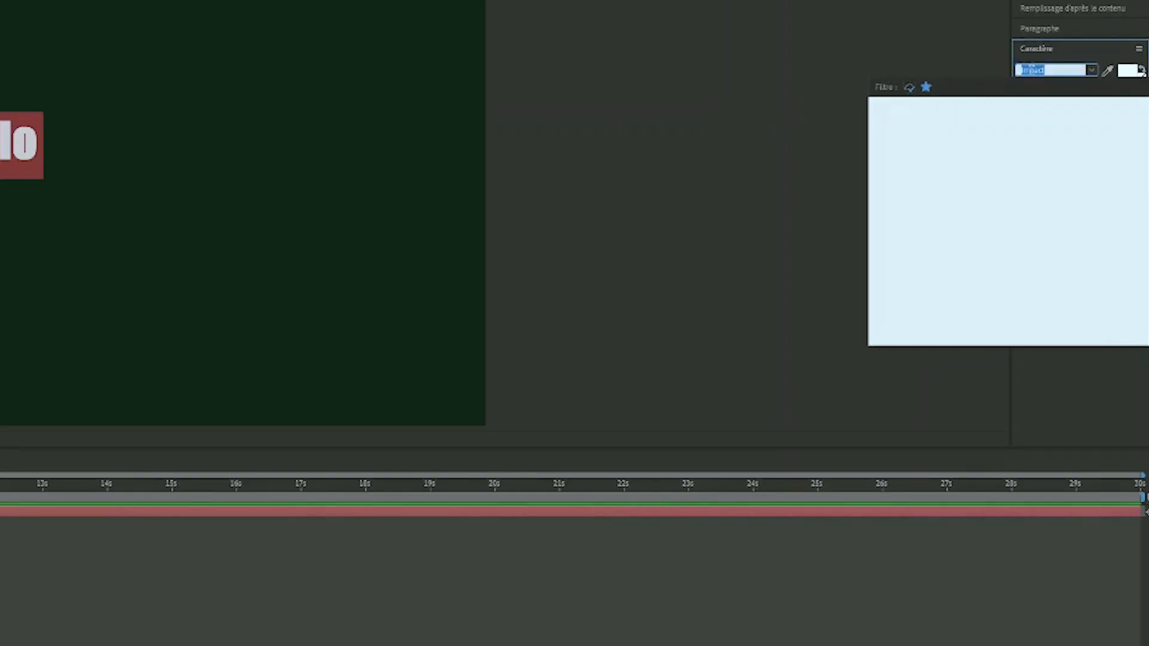
text(FinkHeavy)
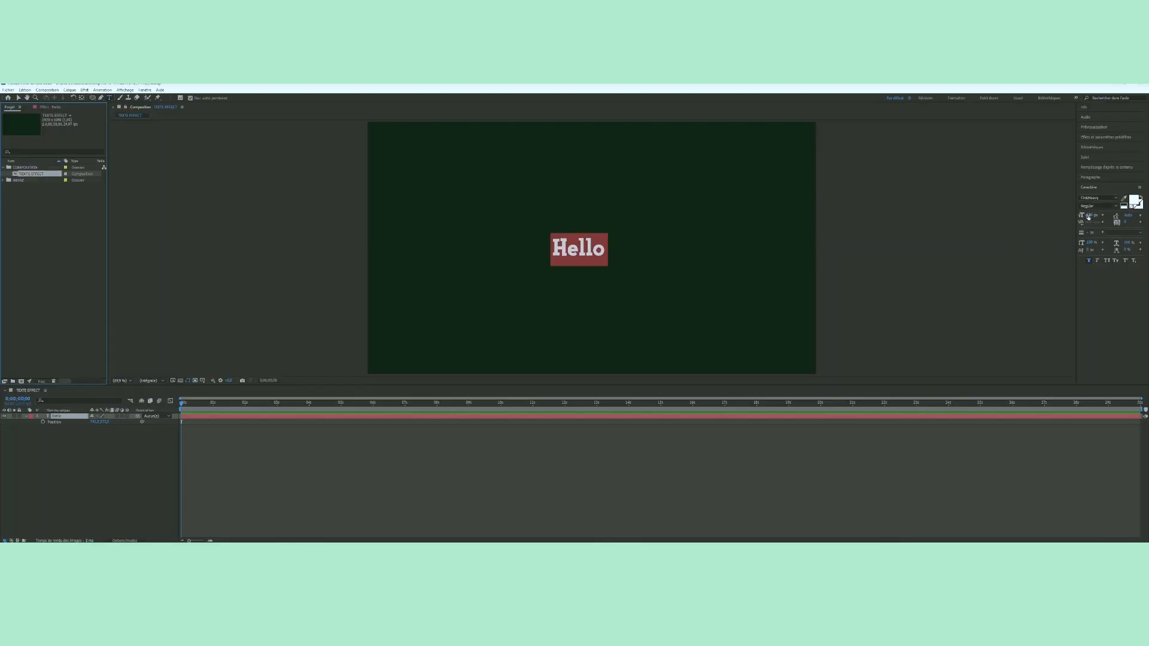
Step: Enlarge the Hello text to more than twice its size and hide the layer's Position property
drag(1088, 216, 1118, 217)
click(20, 449)
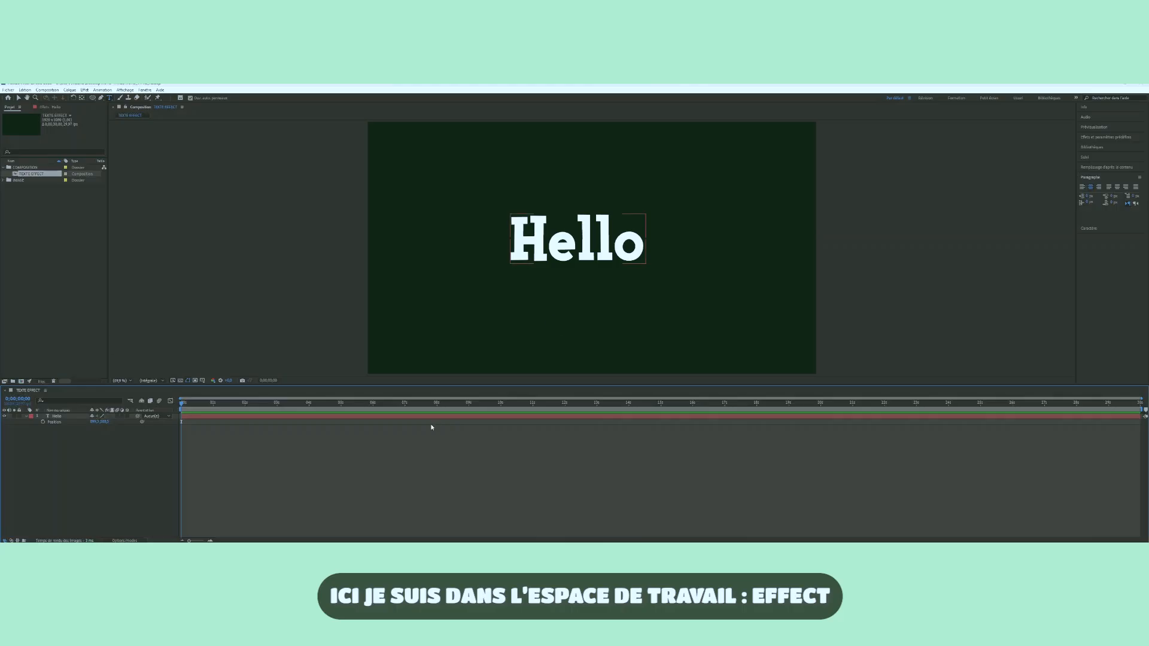
key(p)
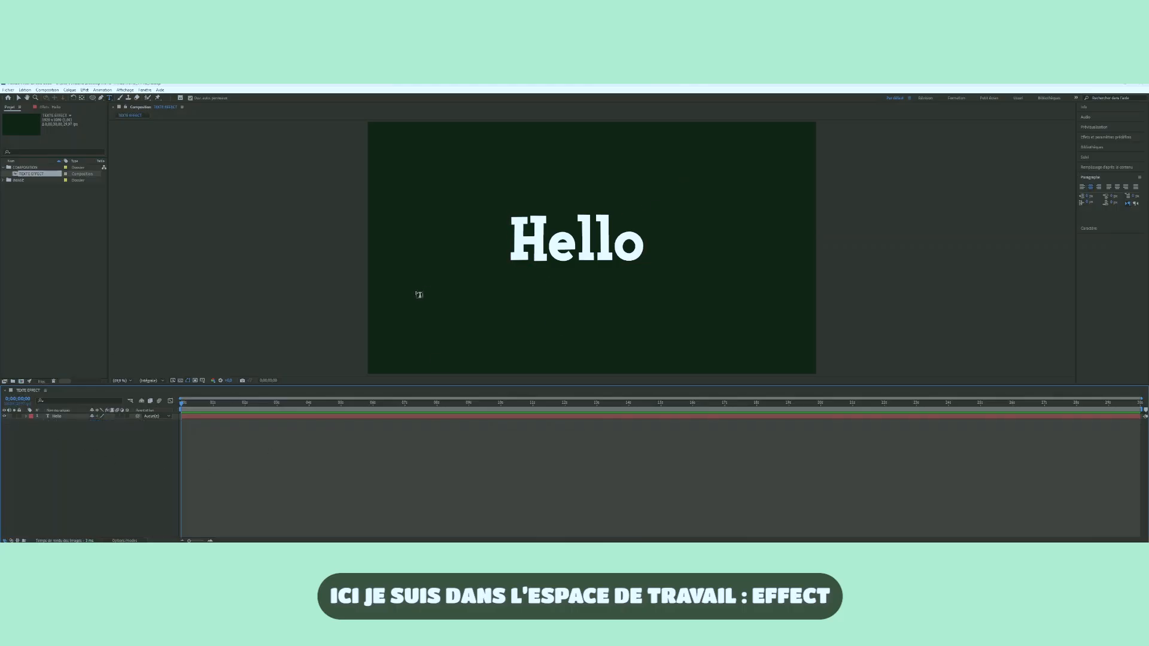
Step: Select the Hello text and look at its fill colour options, keeping the white fill
click(58, 417)
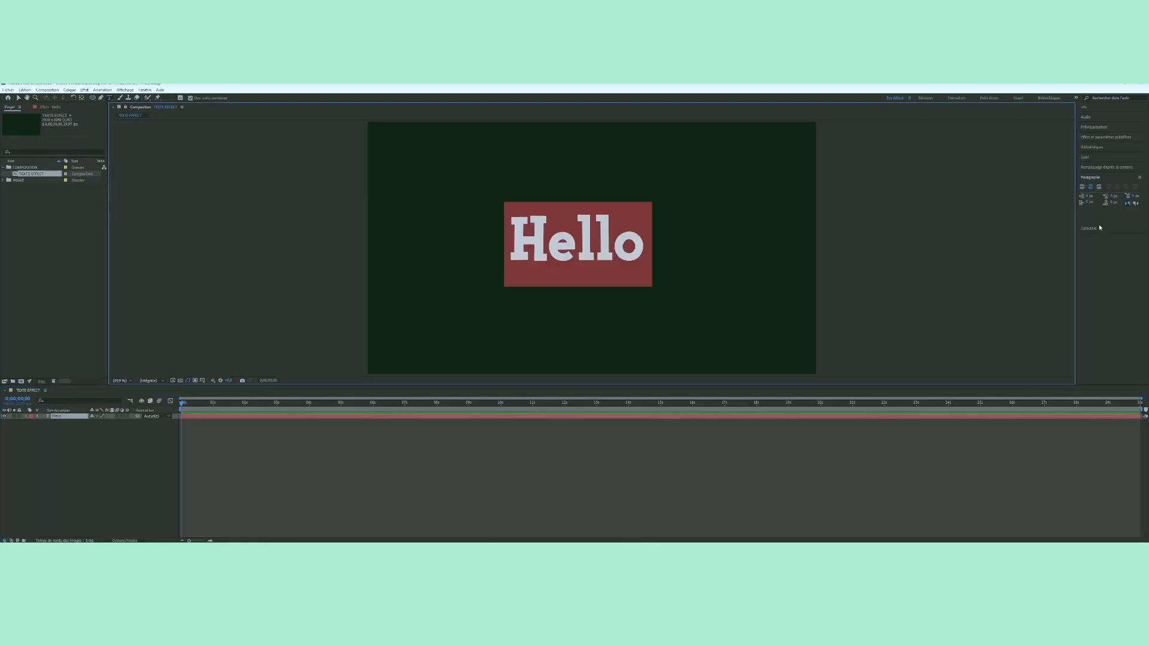
click(1100, 228)
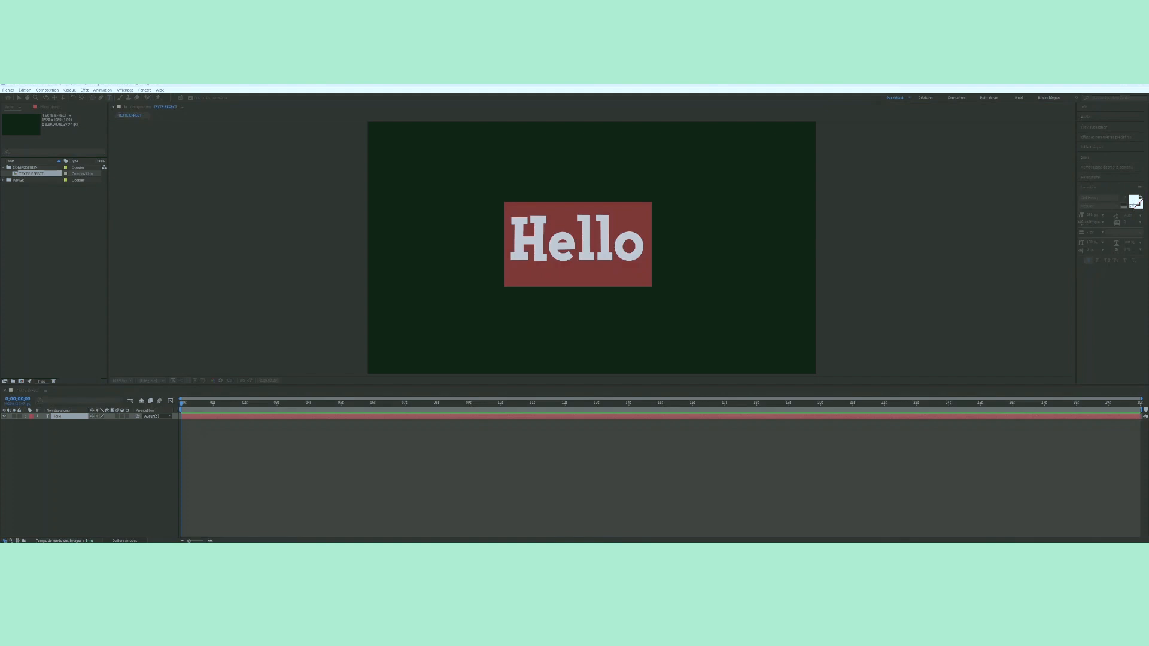
drag(420, 185, 741, 257)
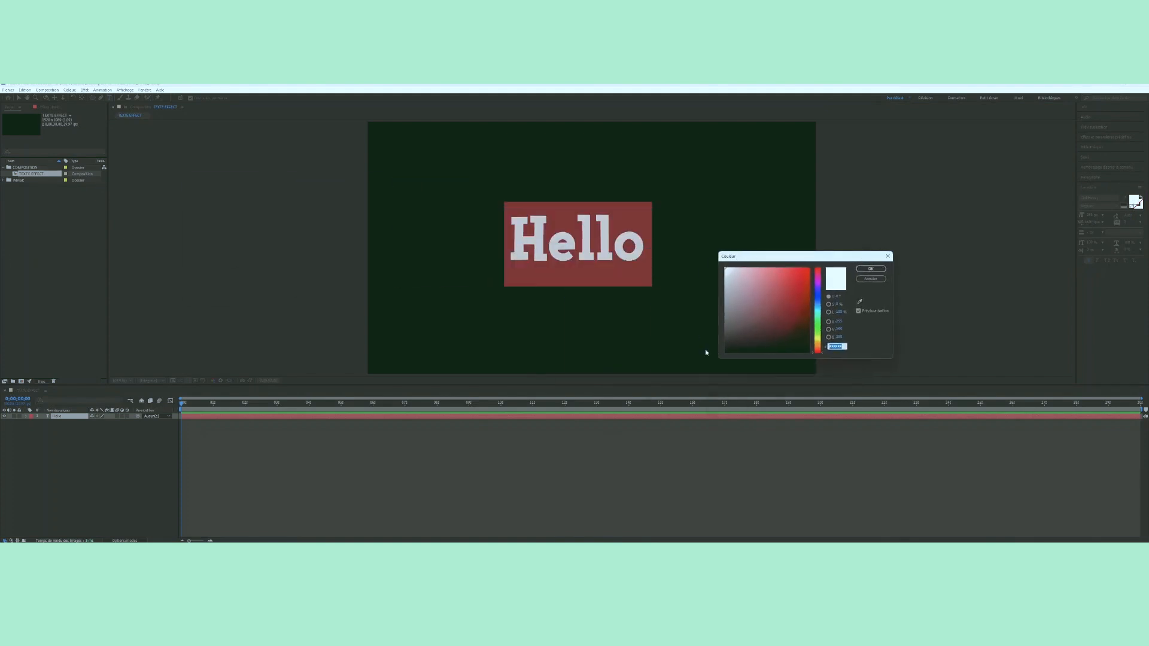
click(885, 268)
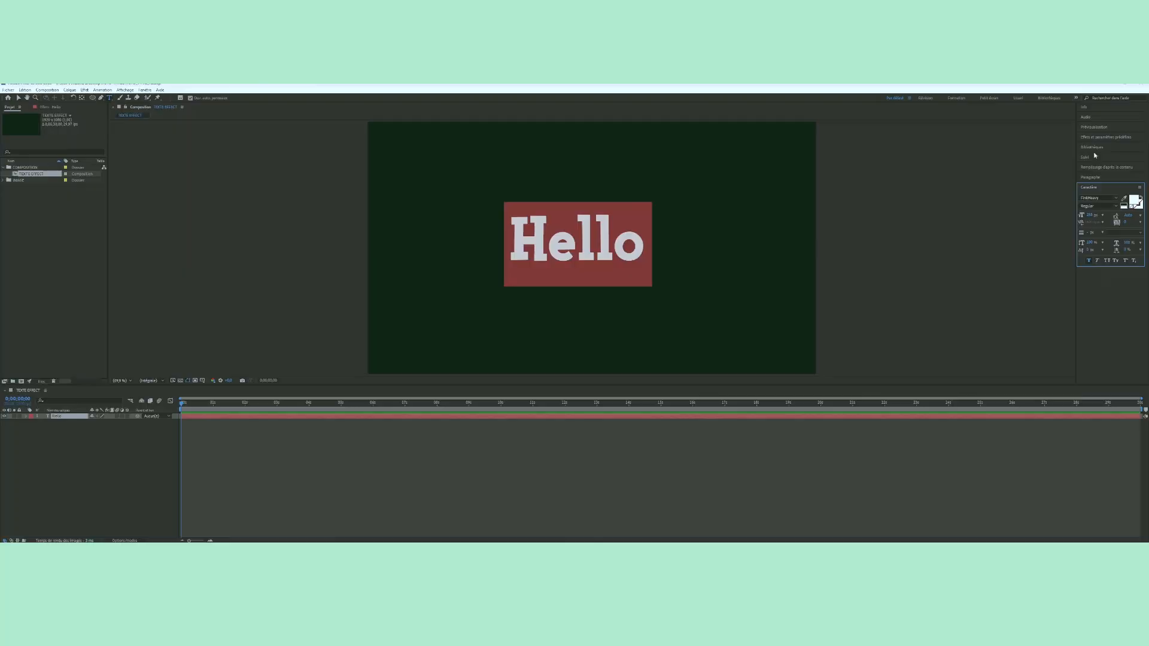
Step: Browse the predefined text animations in the 3D Text folder
click(1107, 137)
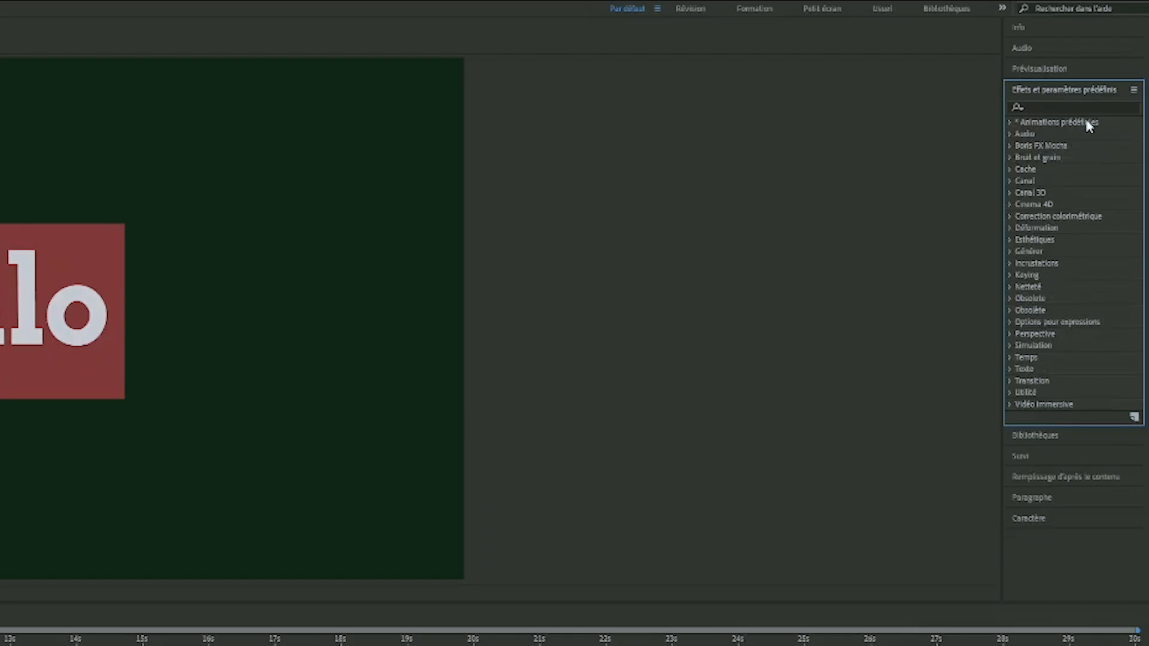
click(1009, 122)
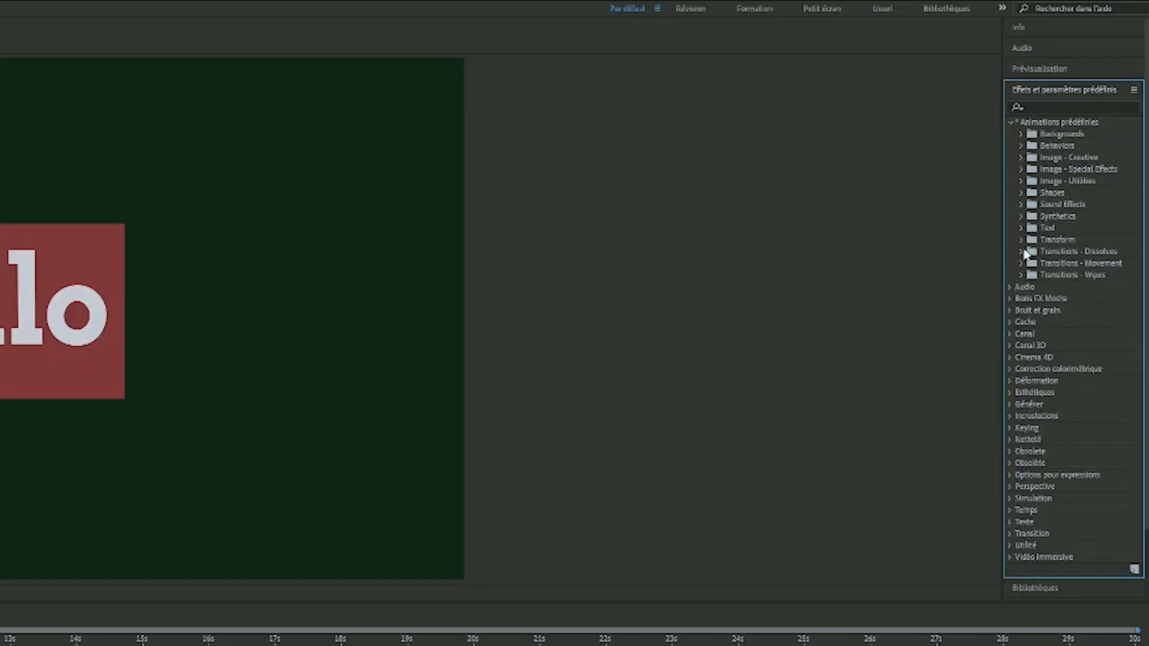
click(1021, 228)
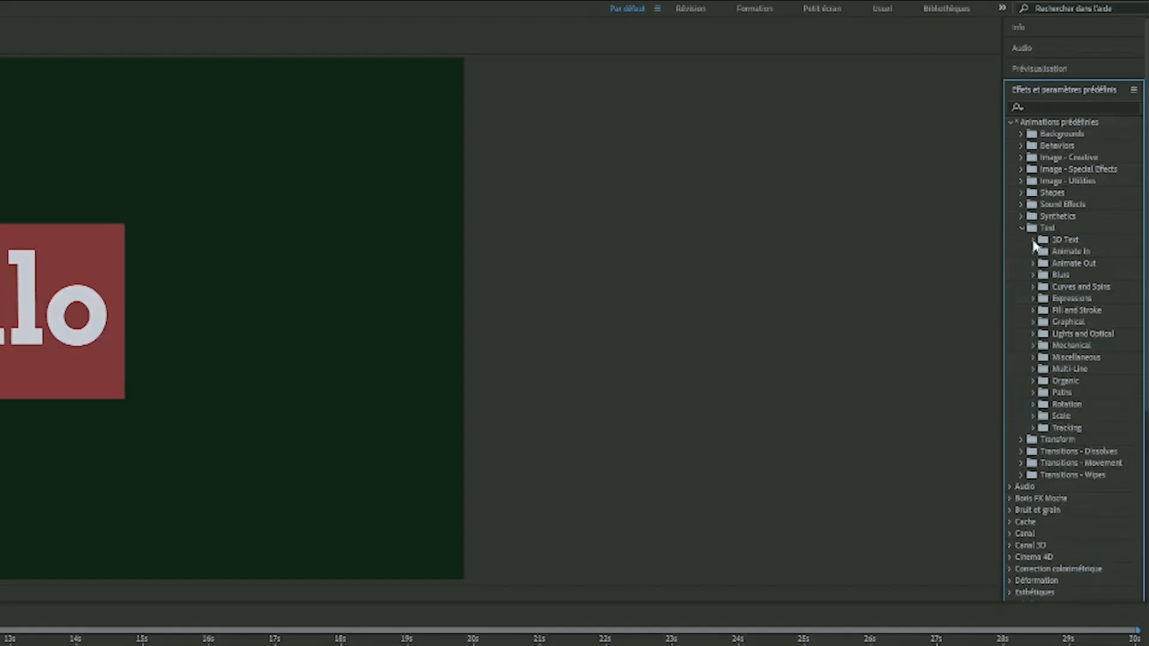
click(1033, 241)
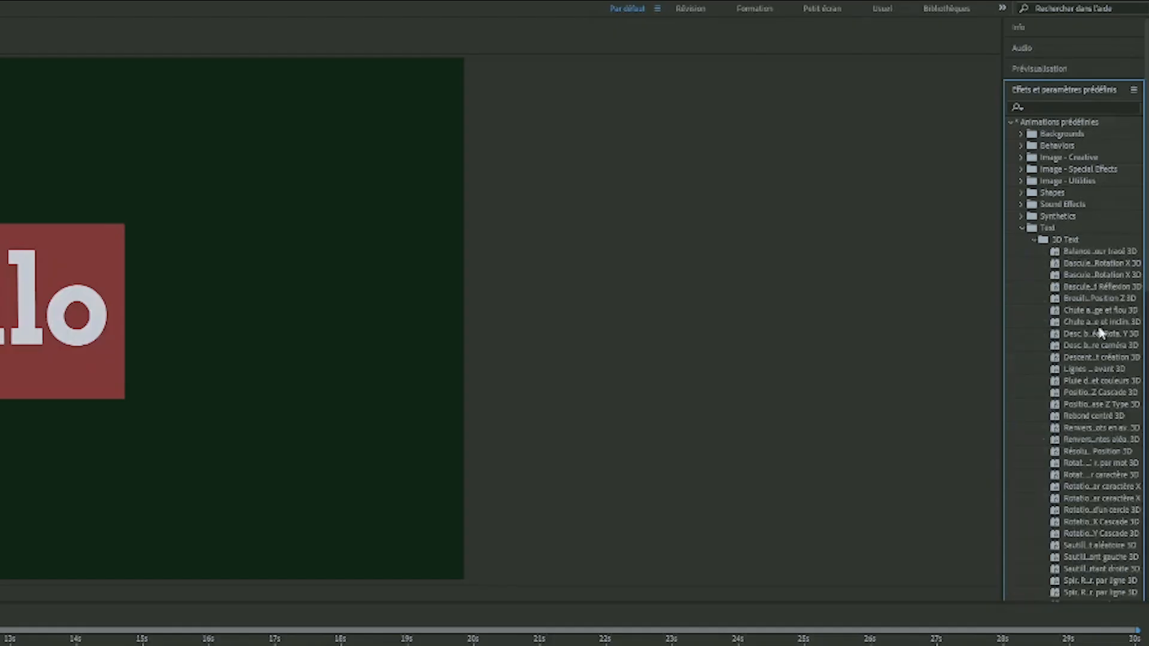
scroll(1098, 366, down, 8)
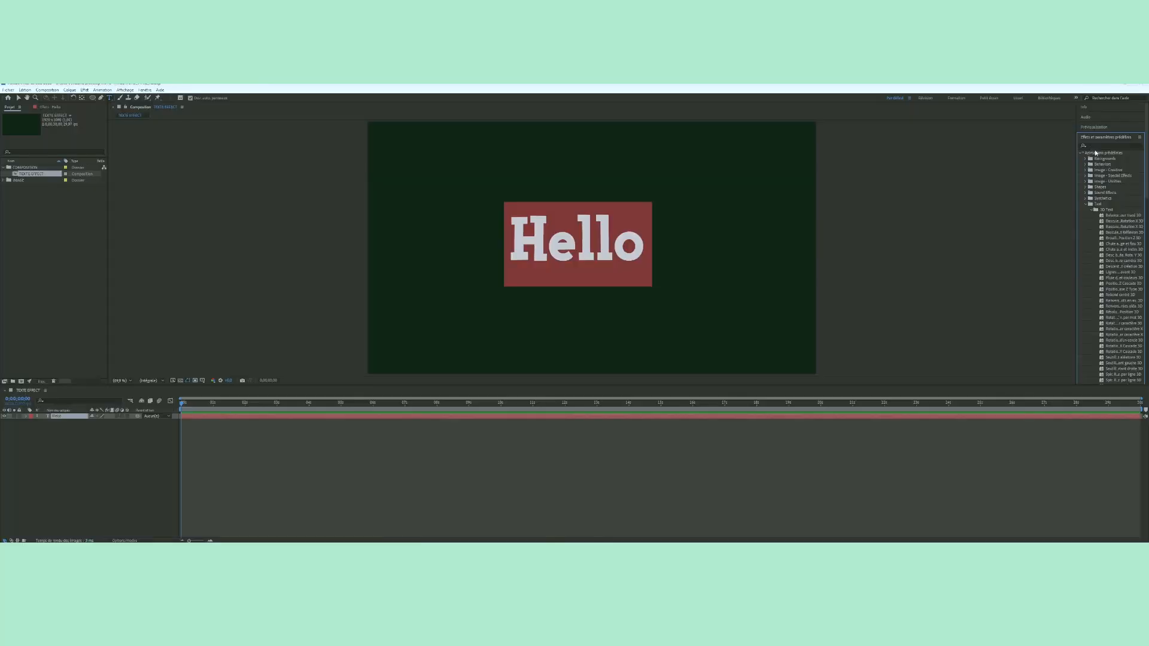
Step: Search the presets for "machi" and apply the typewriter preset from the Animate In folder to the Hello layer
click(1101, 146)
text(machi)
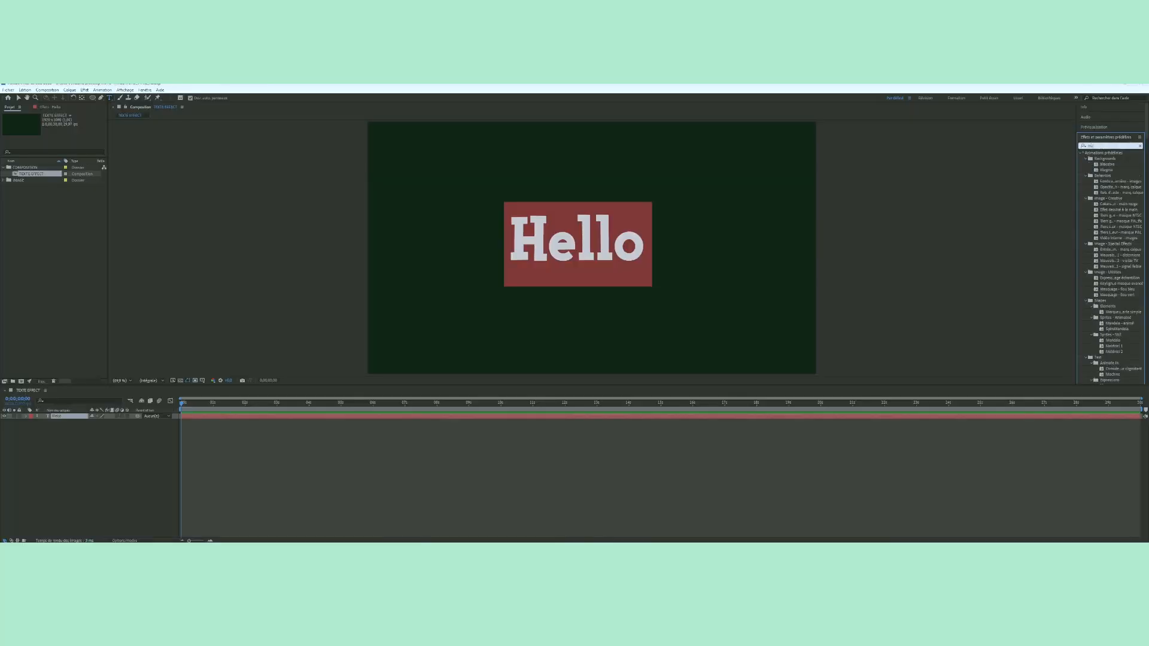
drag(1112, 175, 67, 419)
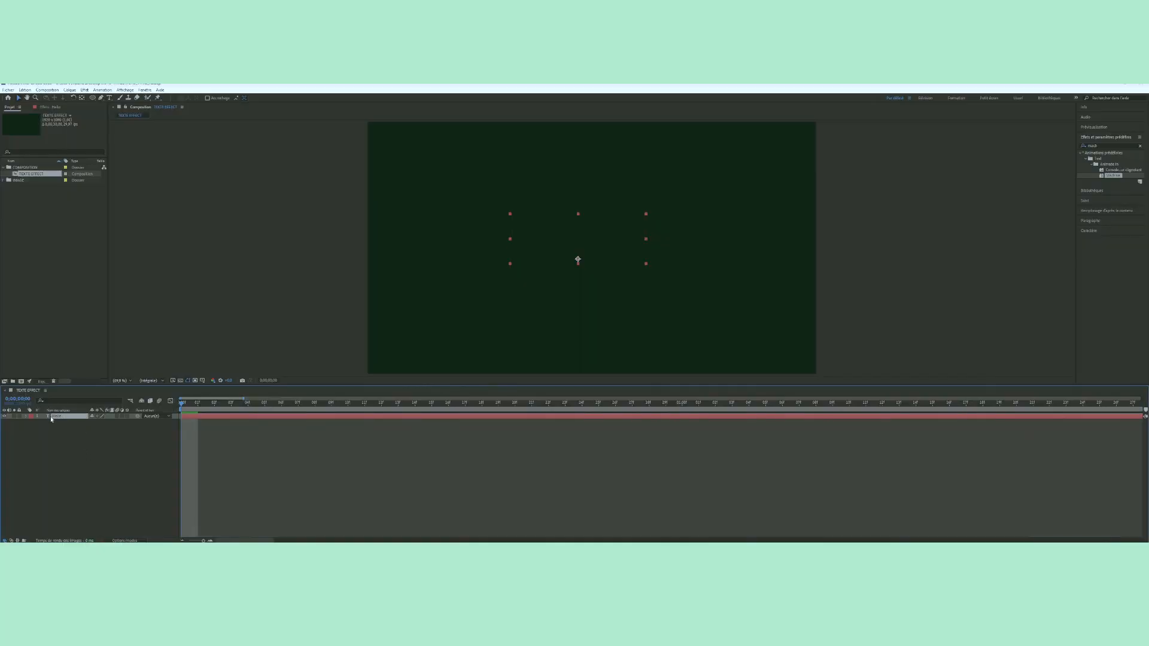
Step: Expand the Hello layer's text properties down to the start keyframes of the range selector in the first animator
click(27, 418)
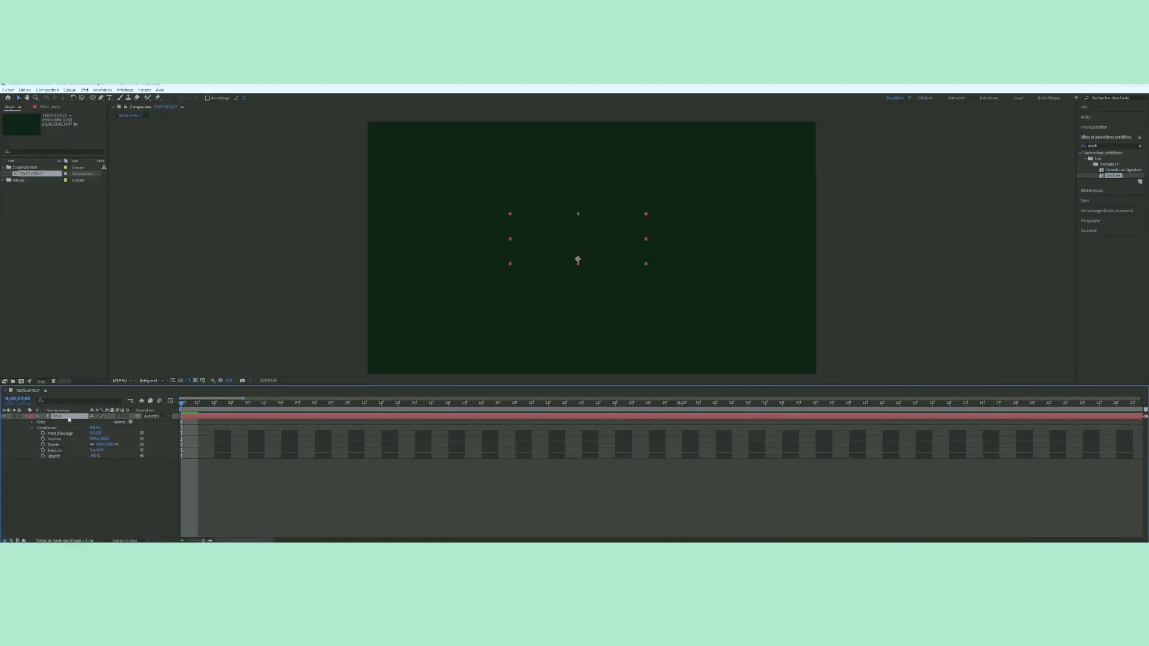
click(33, 429)
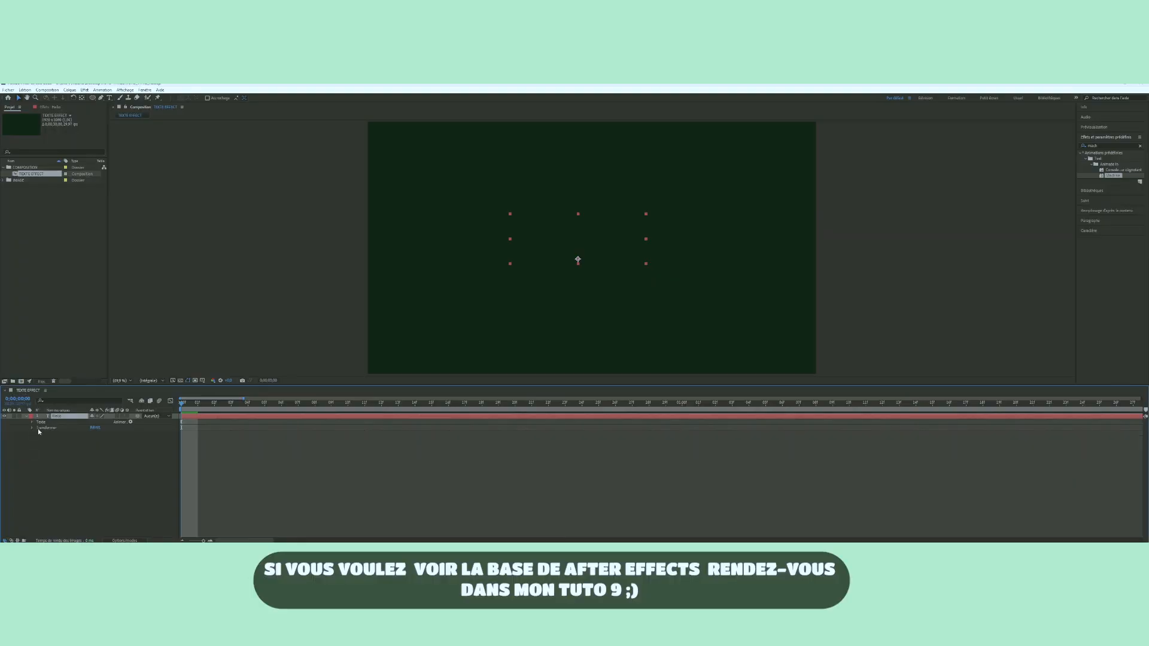
click(32, 422)
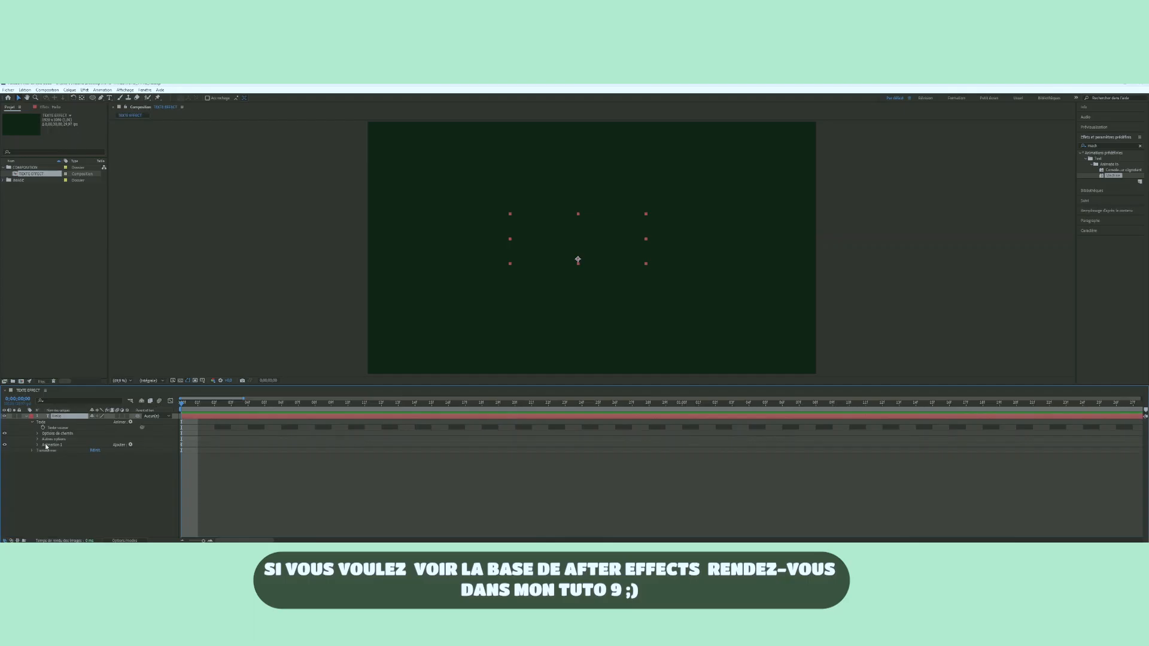
click(38, 446)
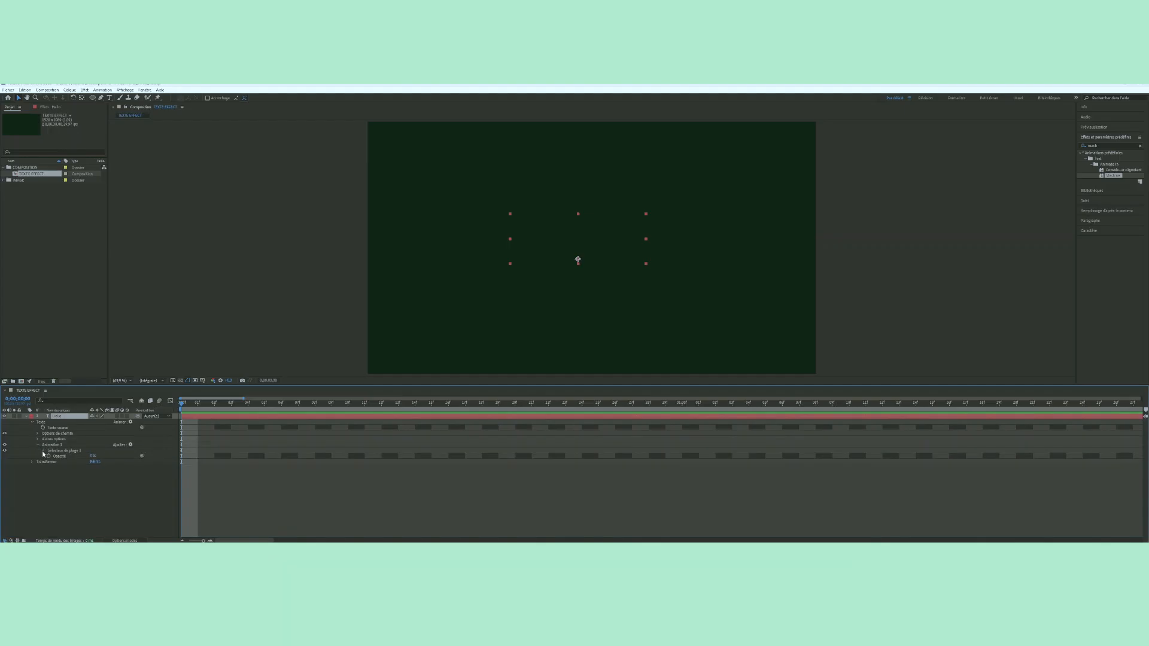
click(43, 451)
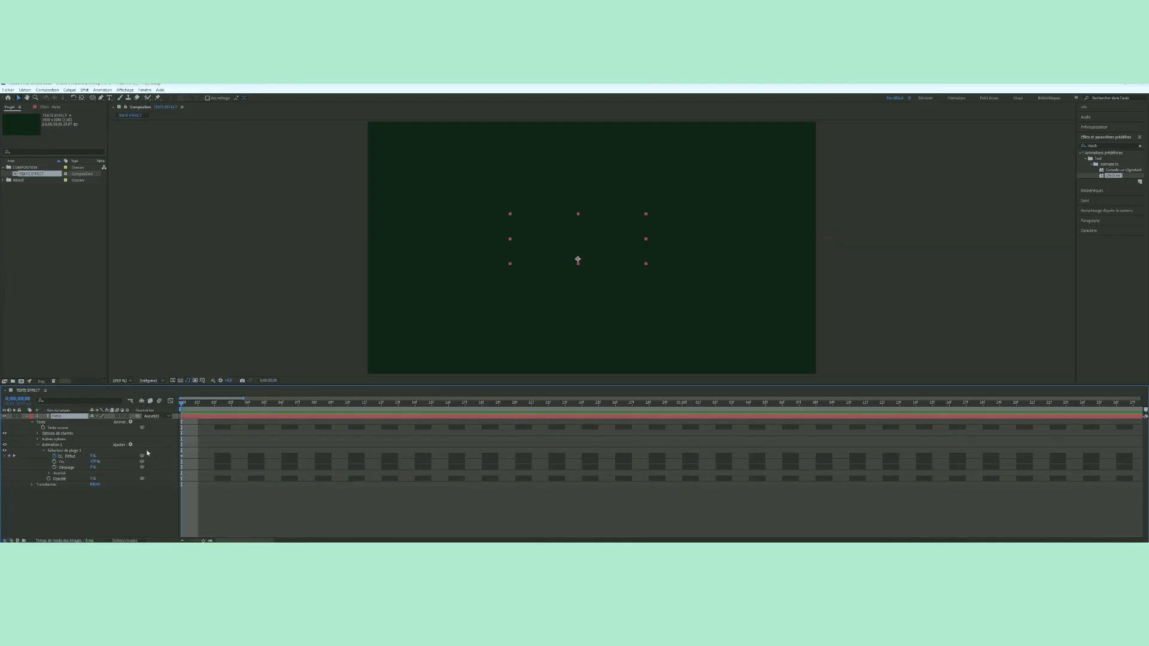
Step: Move the range selector's last start keyframe slightly earlier, to about 2 s 9 frames, and preview the typing animation
key(minus)
key(minus)
key(minus)
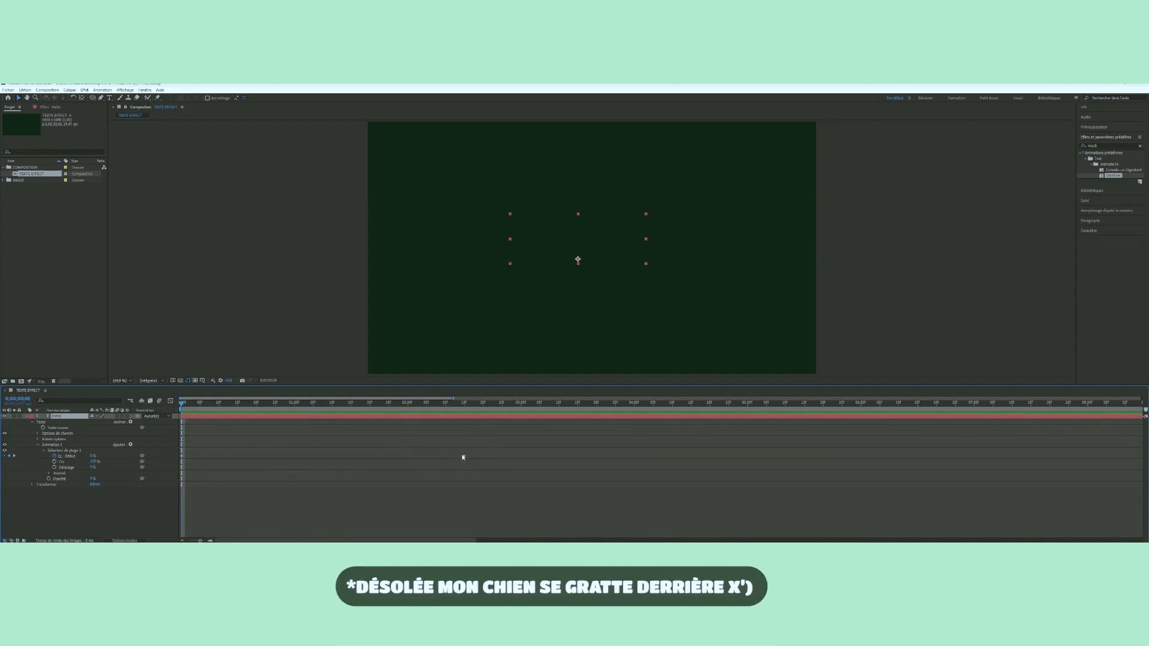
drag(465, 458, 444, 447)
click(275, 504)
key(space)
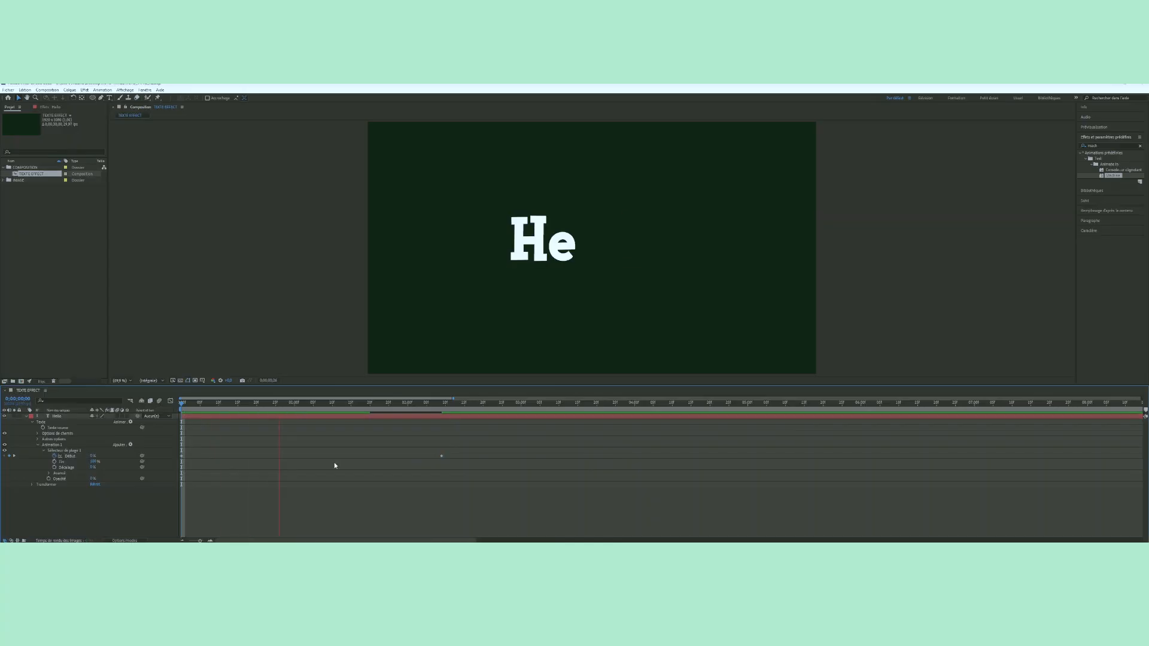
key(space)
Step: Shorten the typing animation by moving the last start keyframe to about frame 12, and preview it from the beginning
click(441, 457)
drag(441, 457, 227, 474)
drag(199, 411, 193, 411)
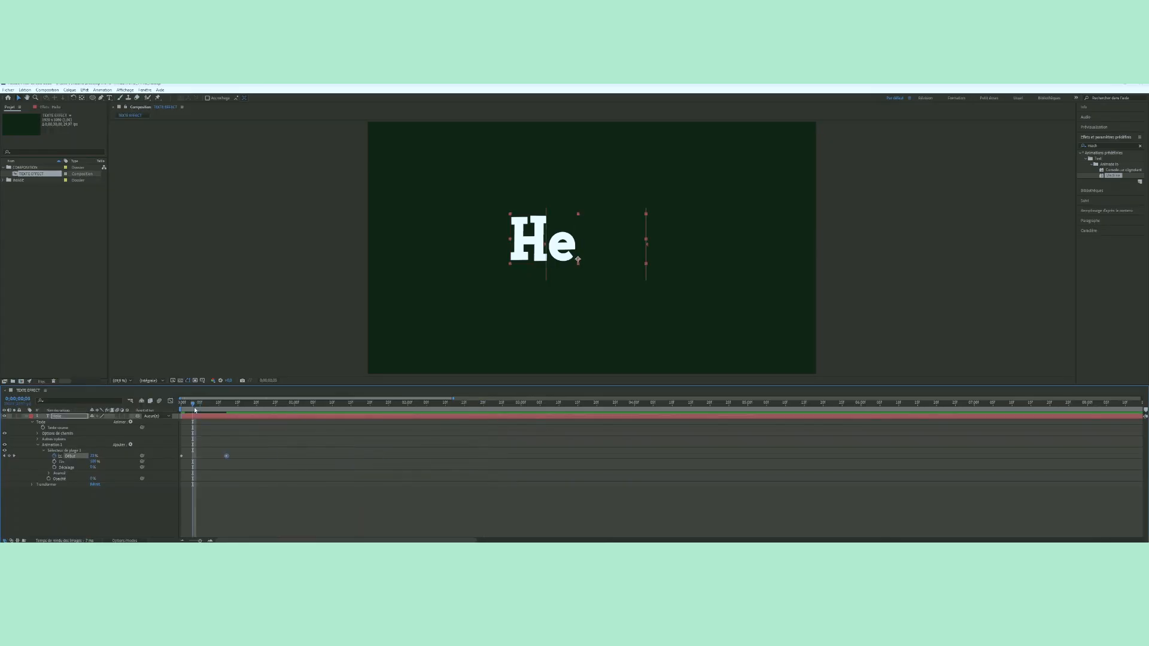
key(Home)
key(space)
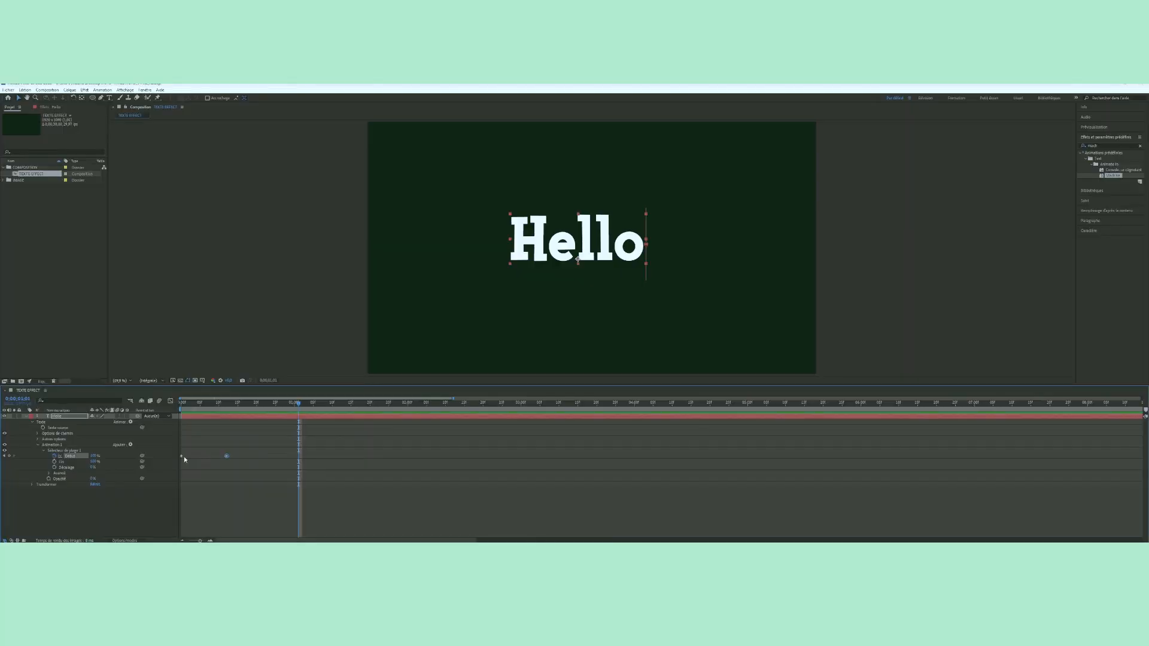
Step: Reverse the typing animation by moving the 0% start keyframe to about frame 22 and the 100% keyframe to frame 0
drag(182, 459, 257, 459)
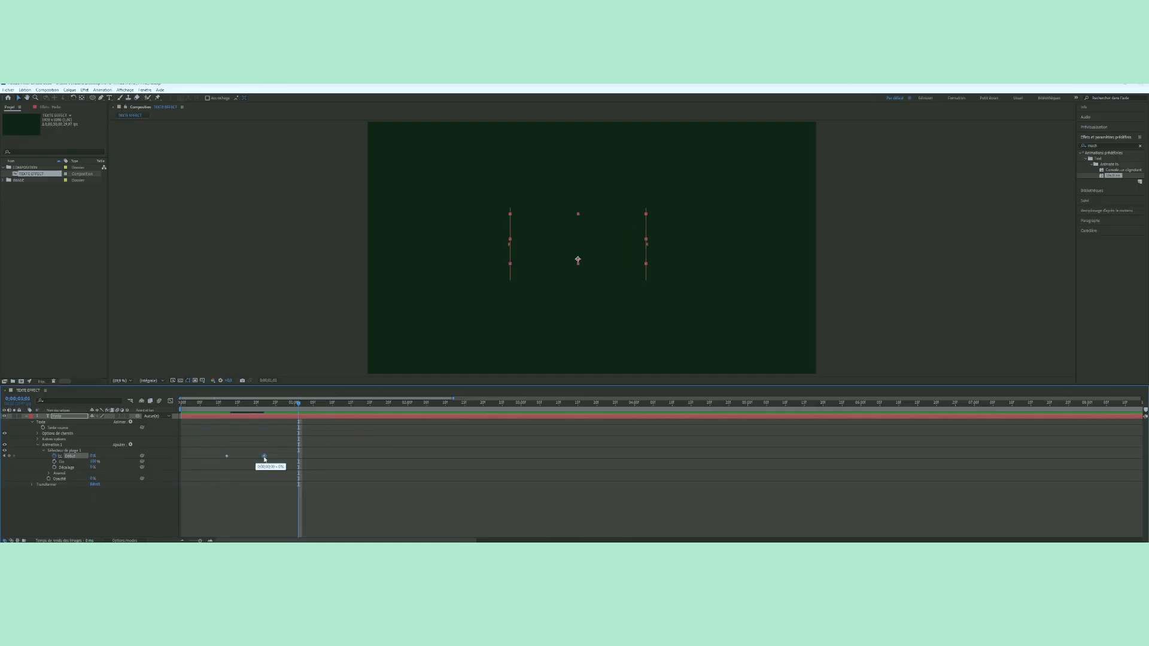
drag(261, 402, 181, 457)
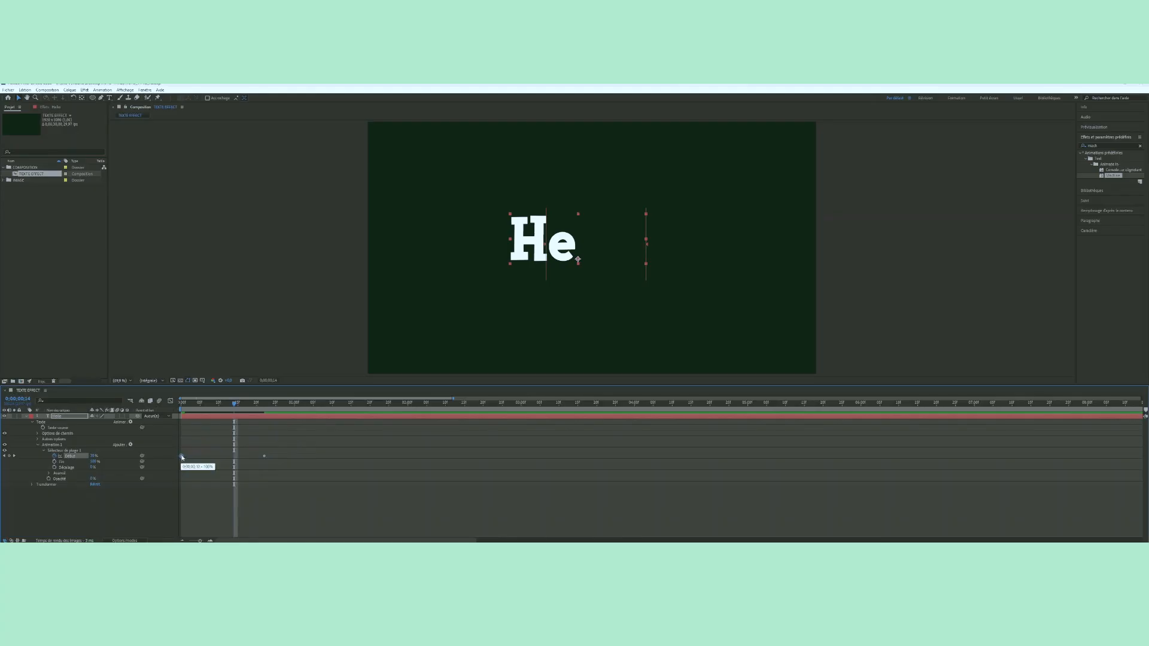
Step: Preview the reversed typing animation from the beginning of the composition
key(Home)
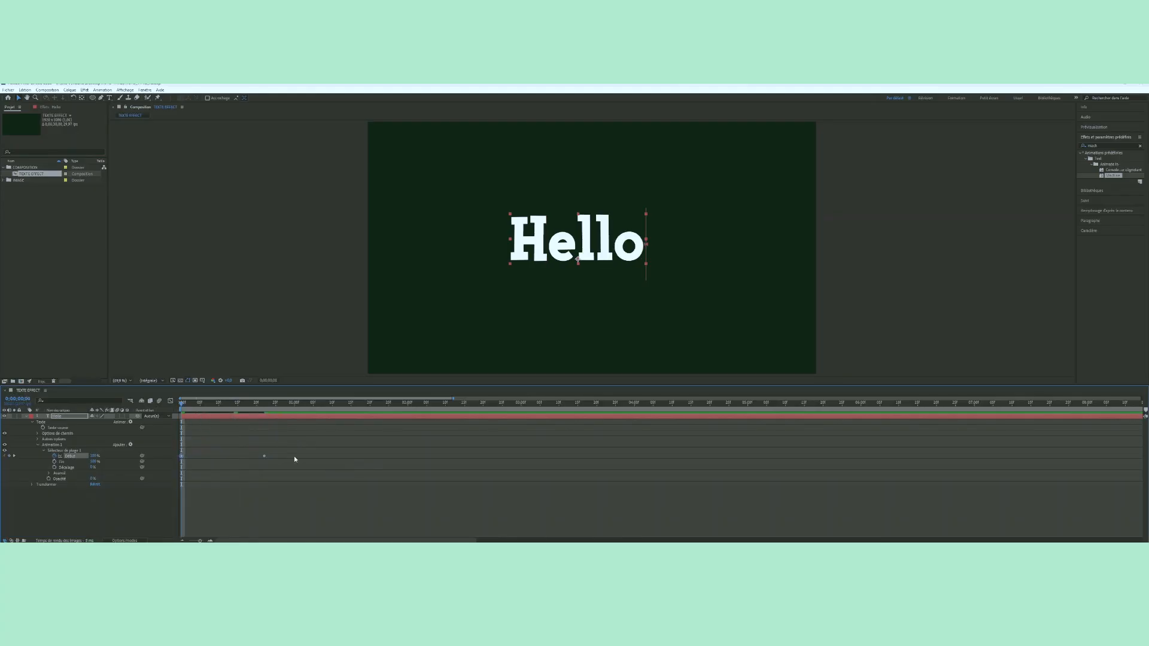
key(space)
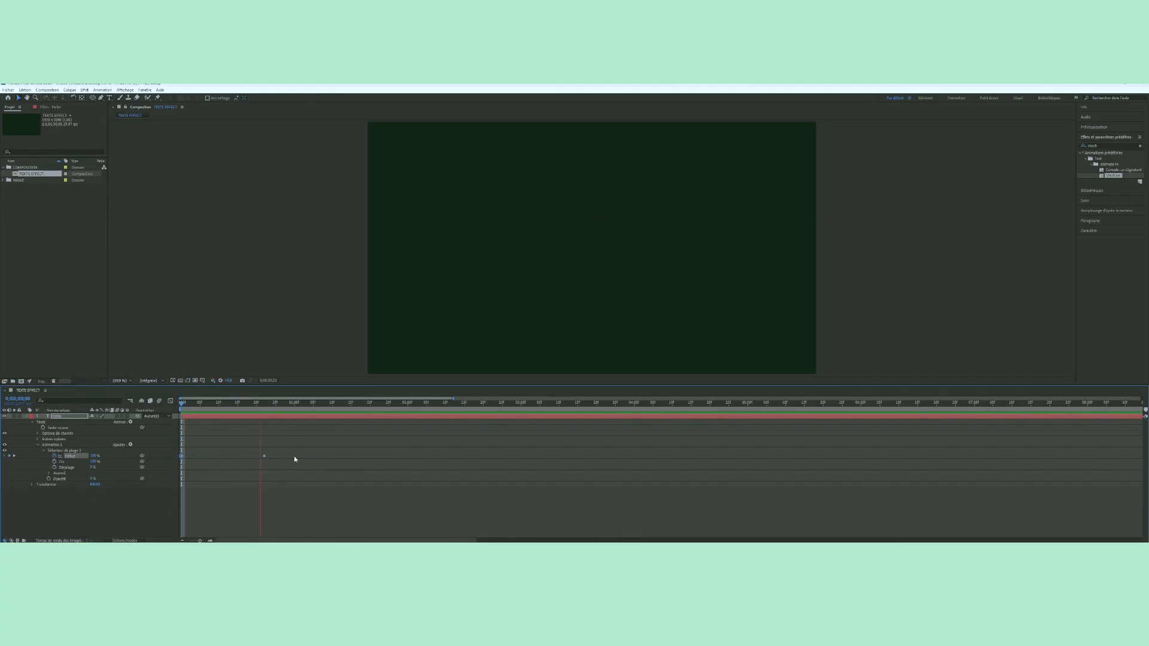
key(space)
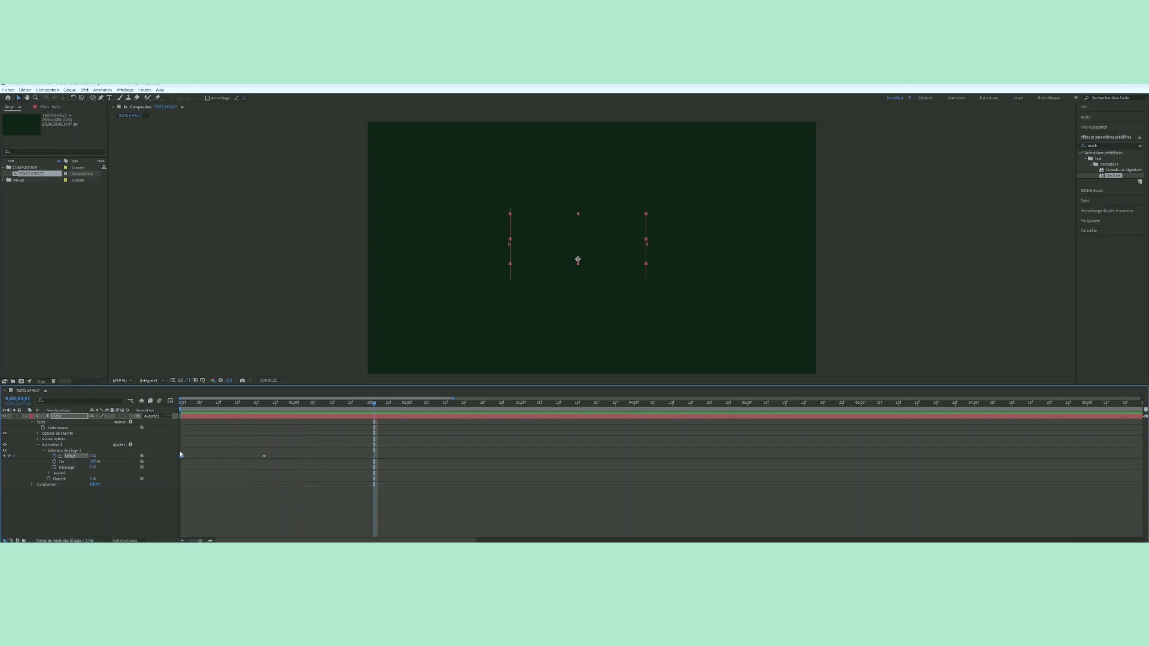
Step: Restore the typing direction with the 0% start keyframe at frame 0 and the 100% keyframe at about frame 4, and preview it
drag(268, 456, 242, 456)
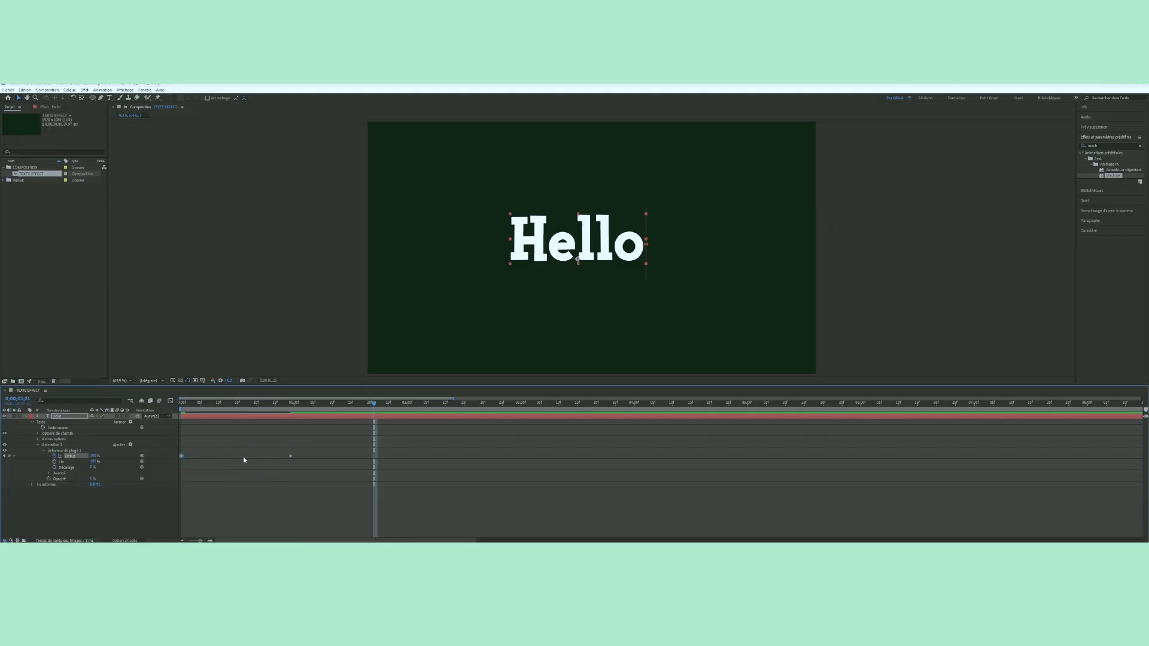
drag(253, 456, 196, 456)
key(Home)
key(space)
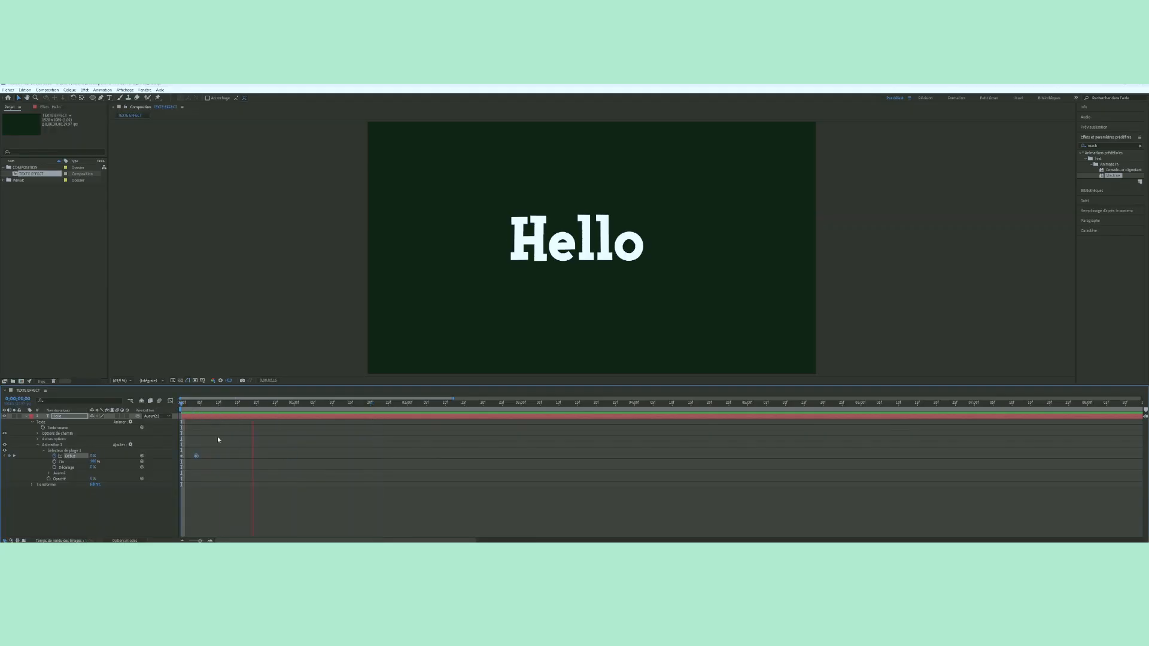
drag(224, 471, 207, 466)
click(196, 456)
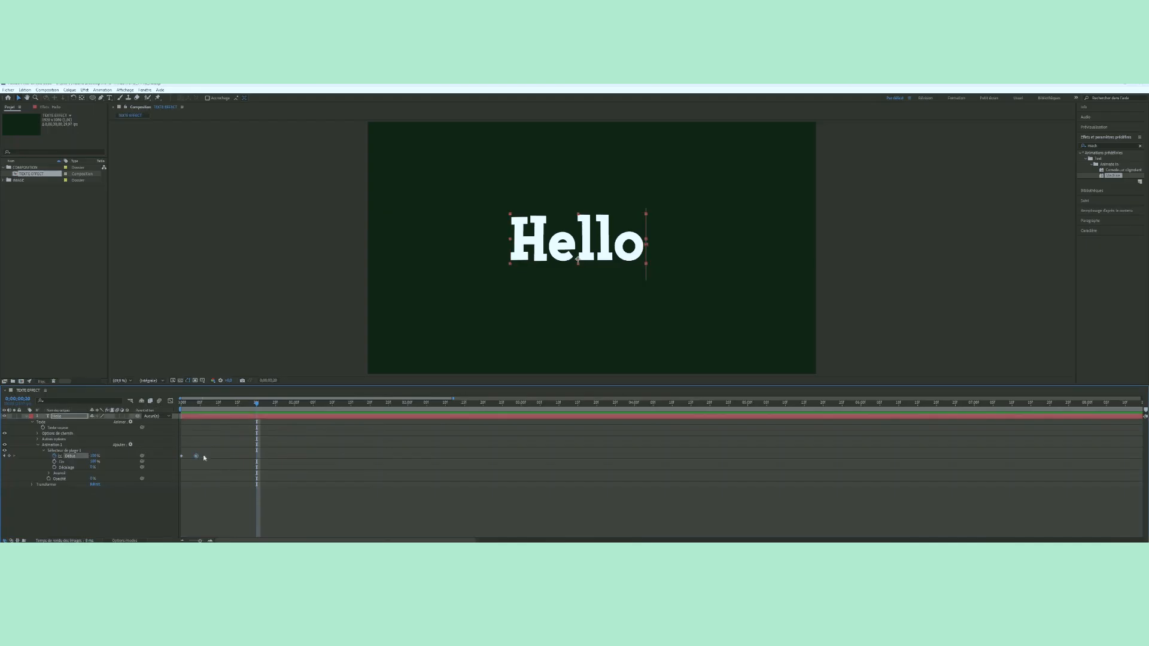
Step: Add a 100% start keyframe at about frame 20 and a 0% start keyframe at about frame 26, and preview the animation
click(210, 500)
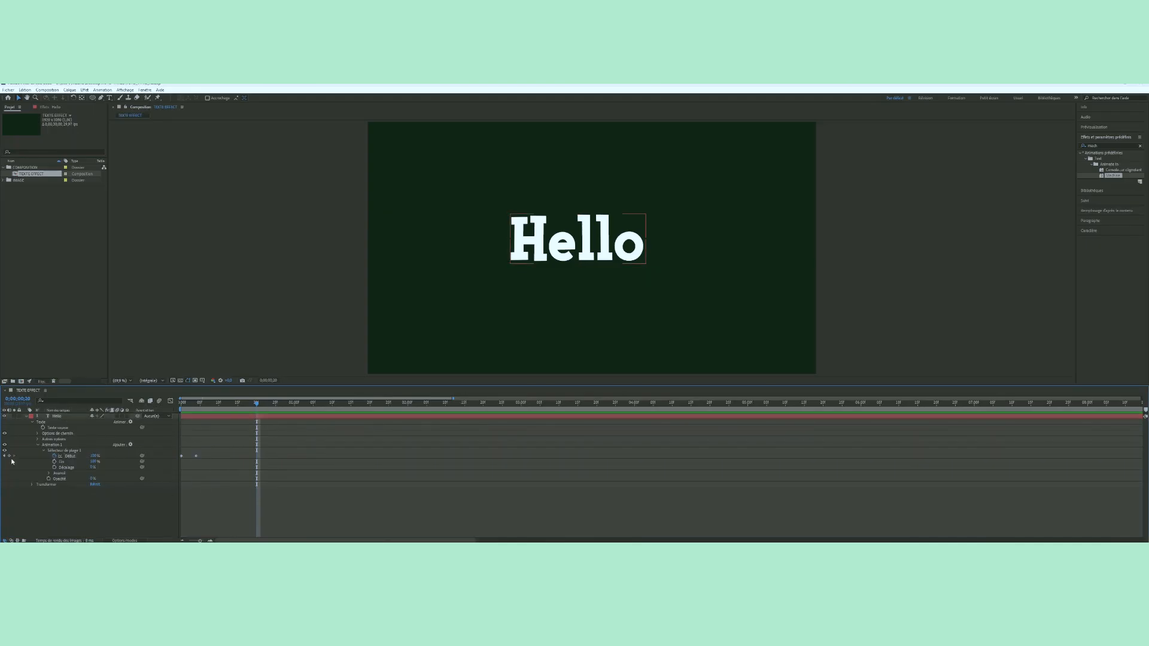
click(9, 457)
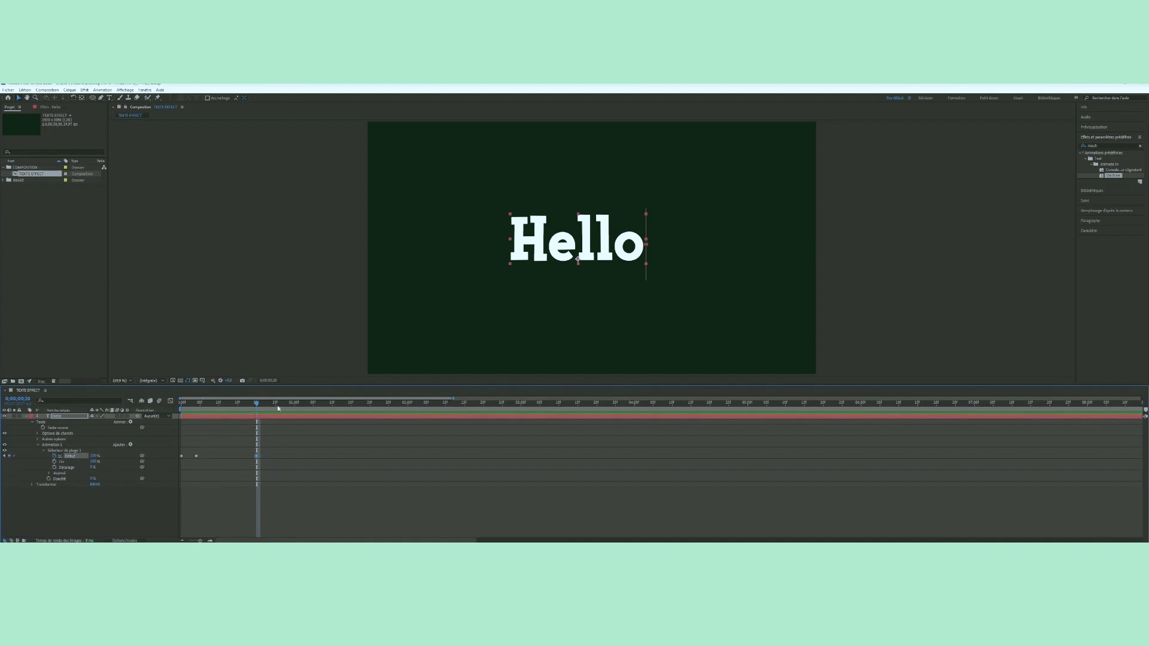
drag(270, 406, 279, 404)
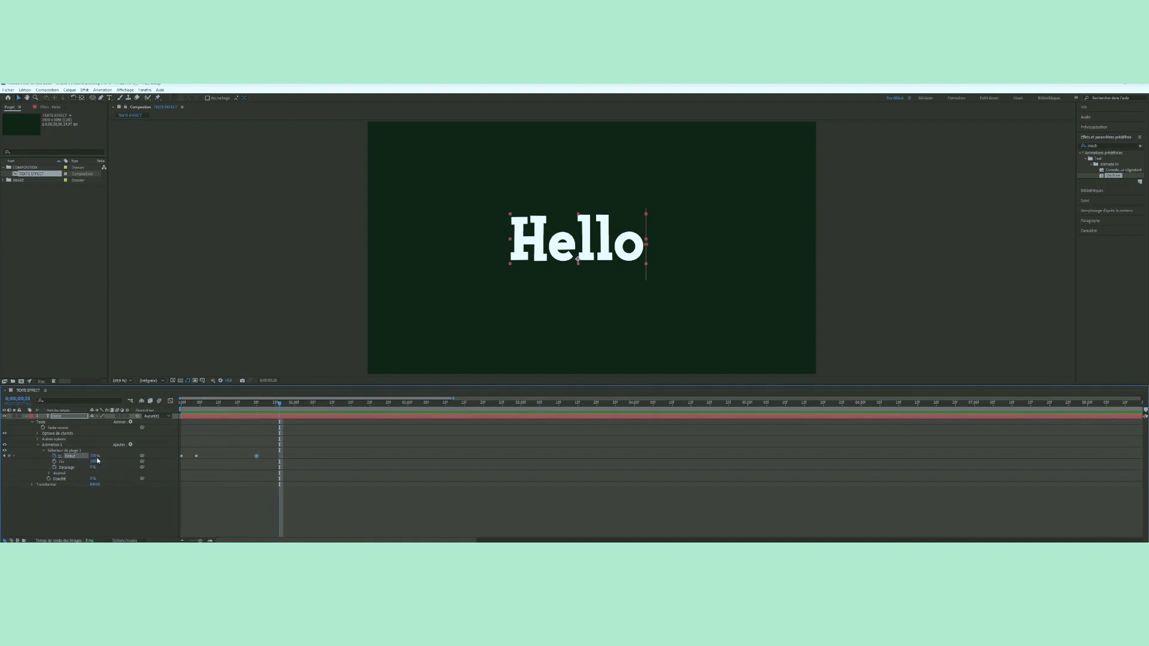
drag(93, 456, 50, 457)
key(Home)
key(space)
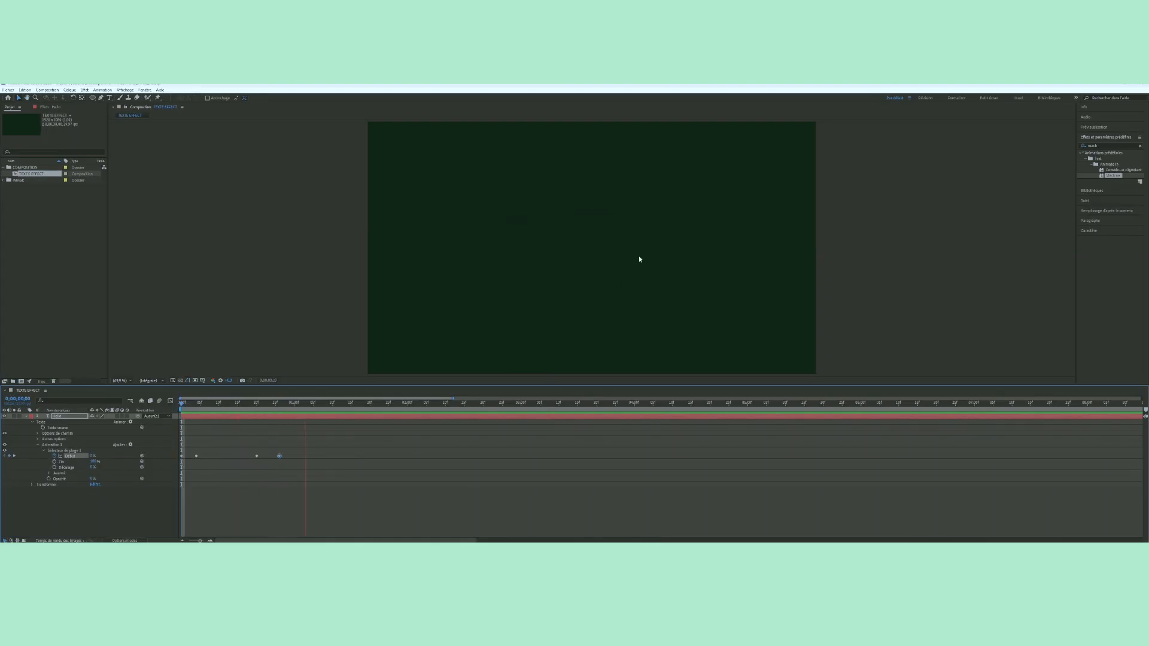
Step: Move the last two start keyframes together to about 1 s 25 frames and 2 s 1 frame, and preview the animation
drag(322, 474, 256, 458)
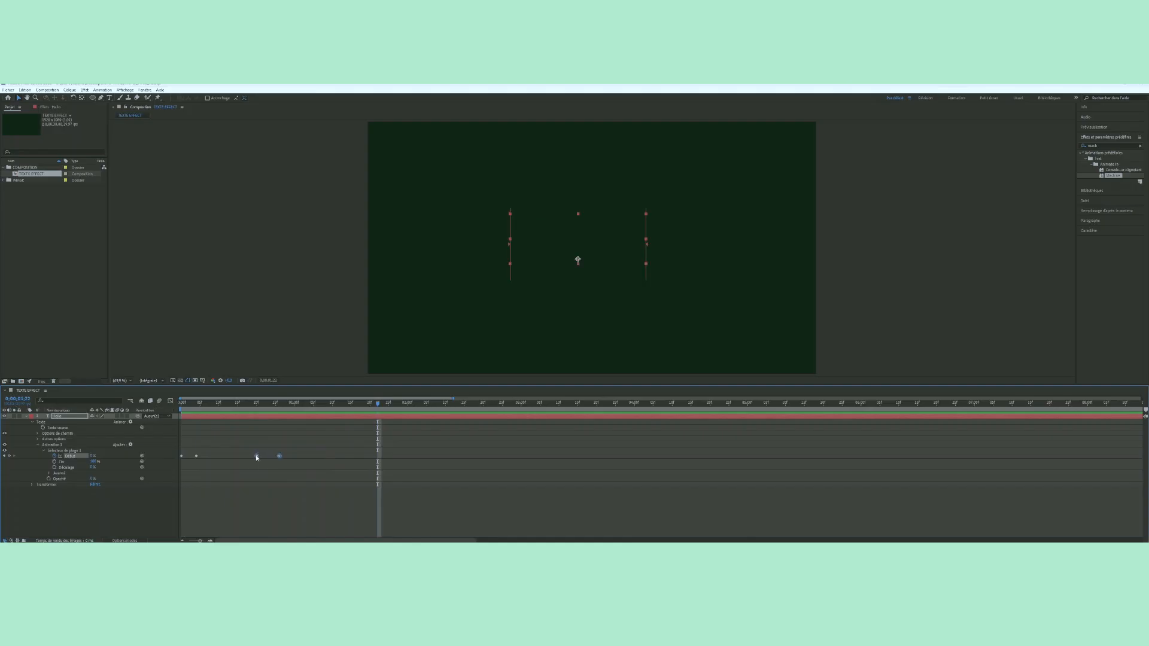
drag(359, 458, 387, 457)
click(170, 374)
key(Home)
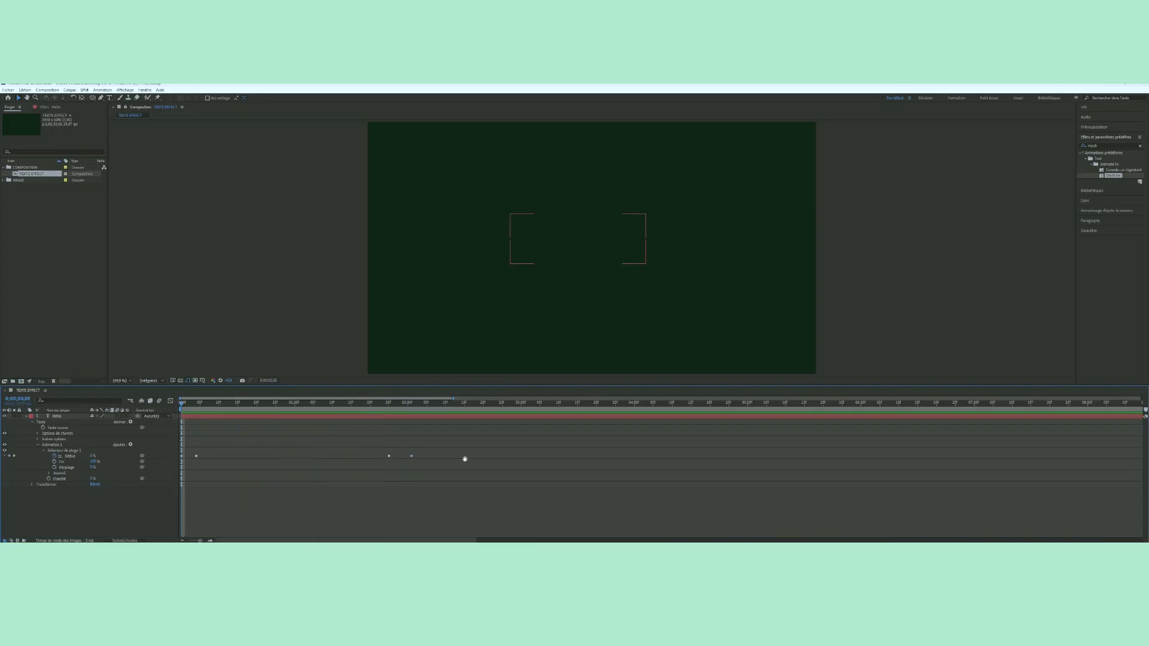
key(space)
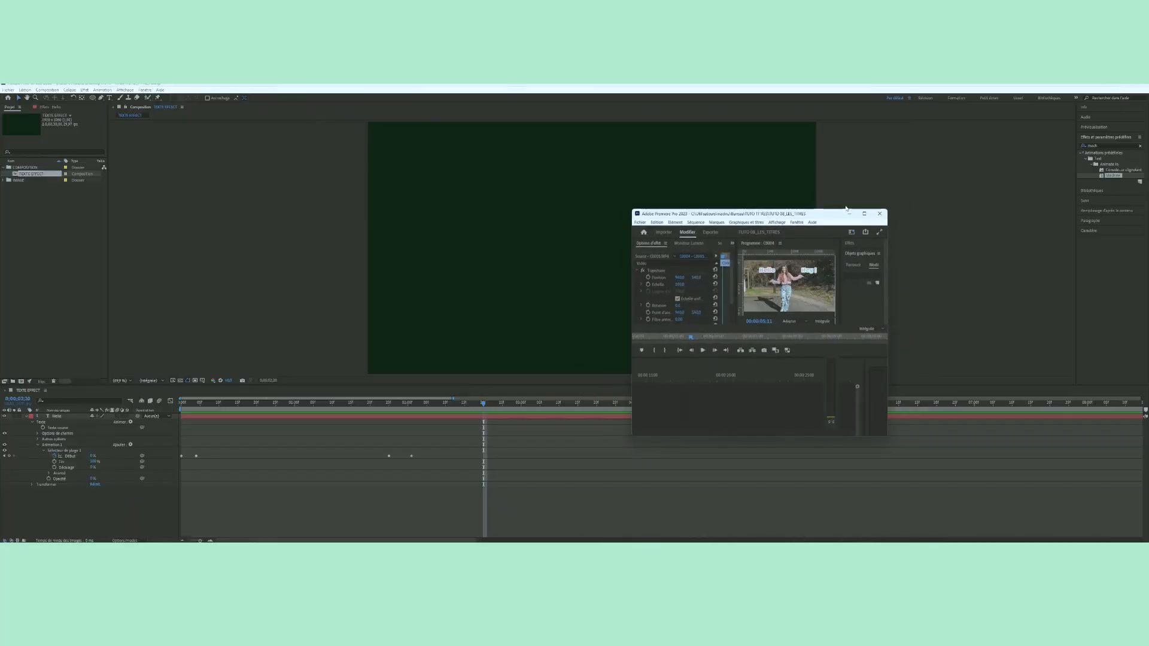
Step: Switch to Adobe Premiere Pro, maximize its window, and place the playhead at 00:00:09:04 in the sequence
drag(827, 210, 827, 137)
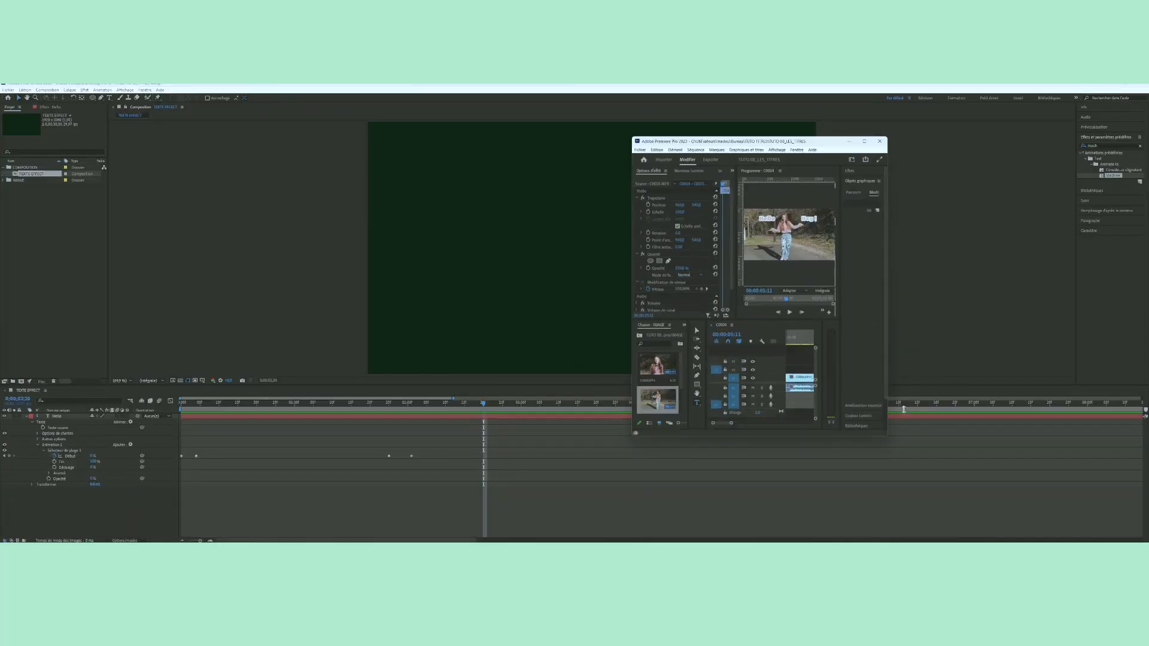
click(864, 141)
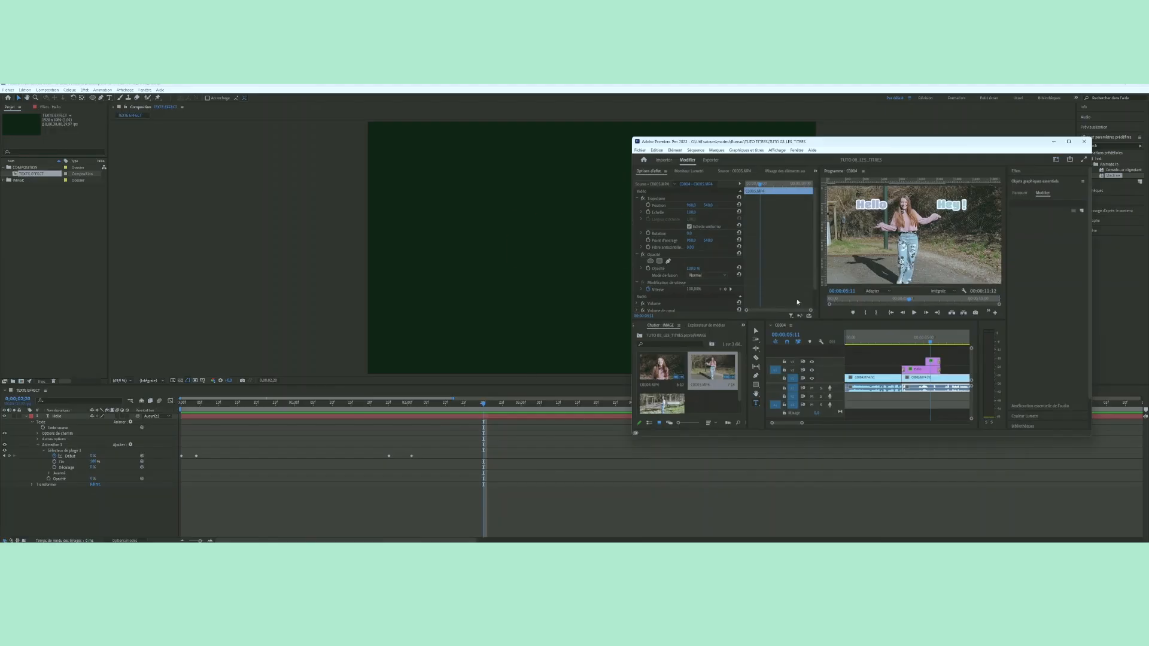
click(1068, 143)
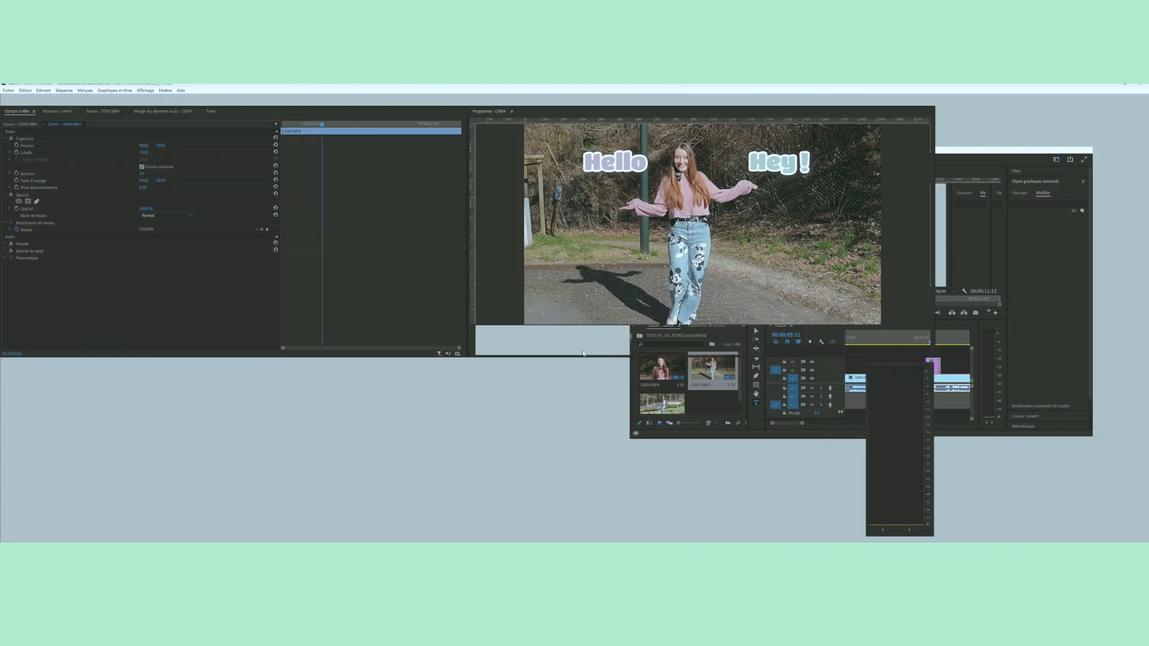
click(556, 377)
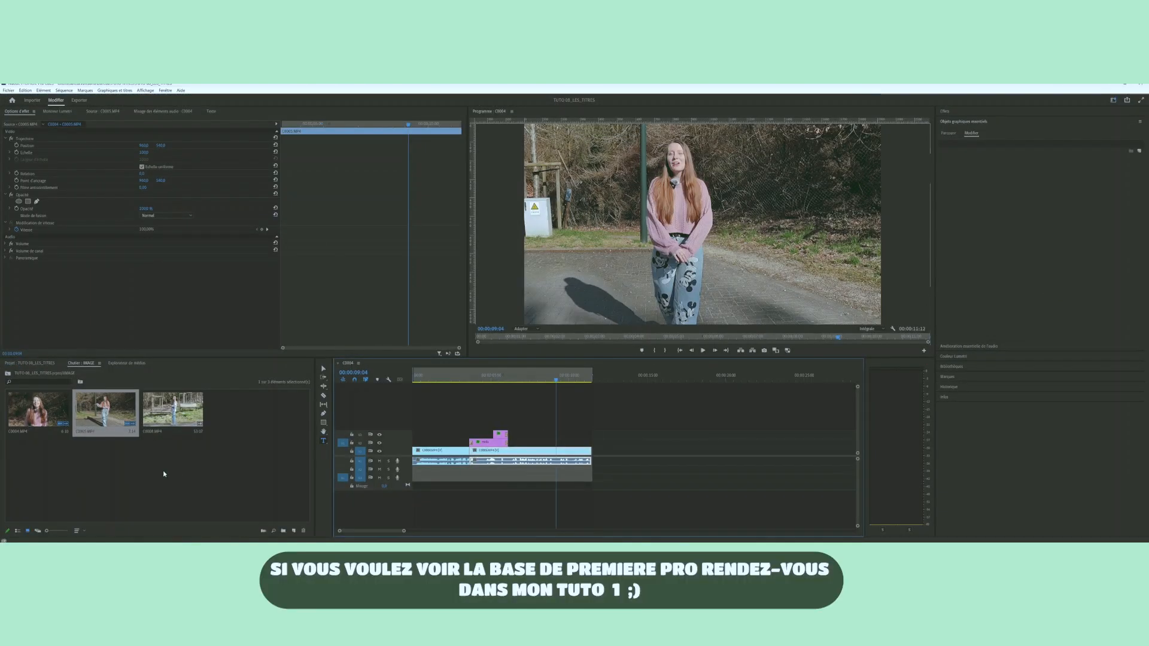
Step: Create a new bin named AFTER EFFECT at the root of the project
click(8, 374)
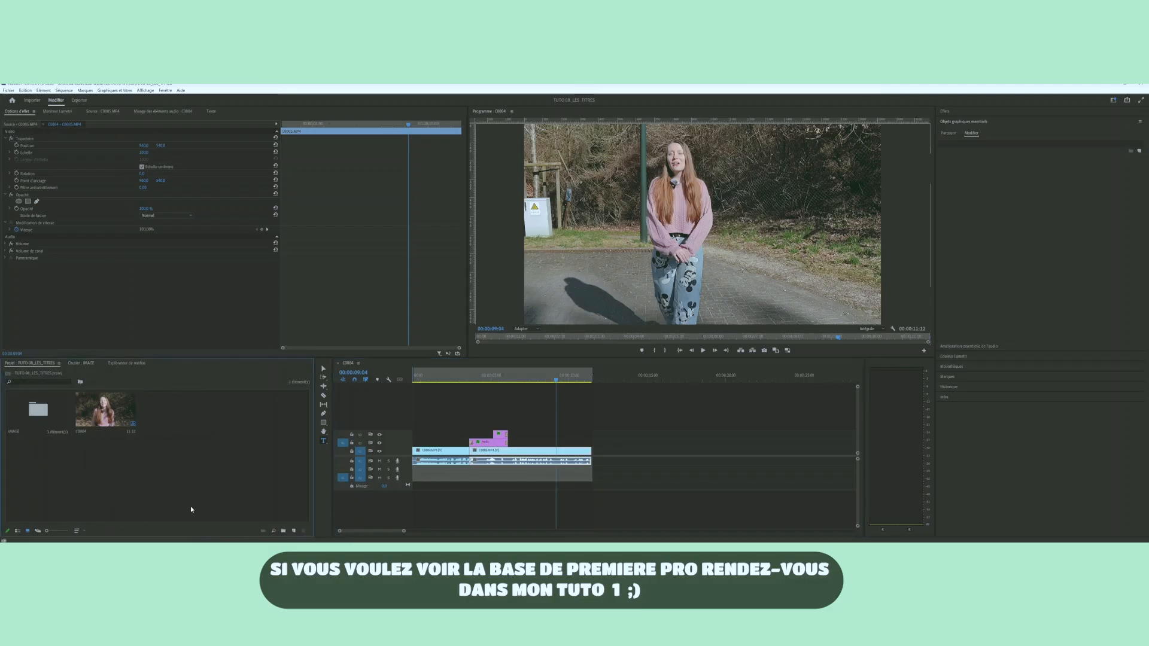
click(283, 530)
text(Affi)
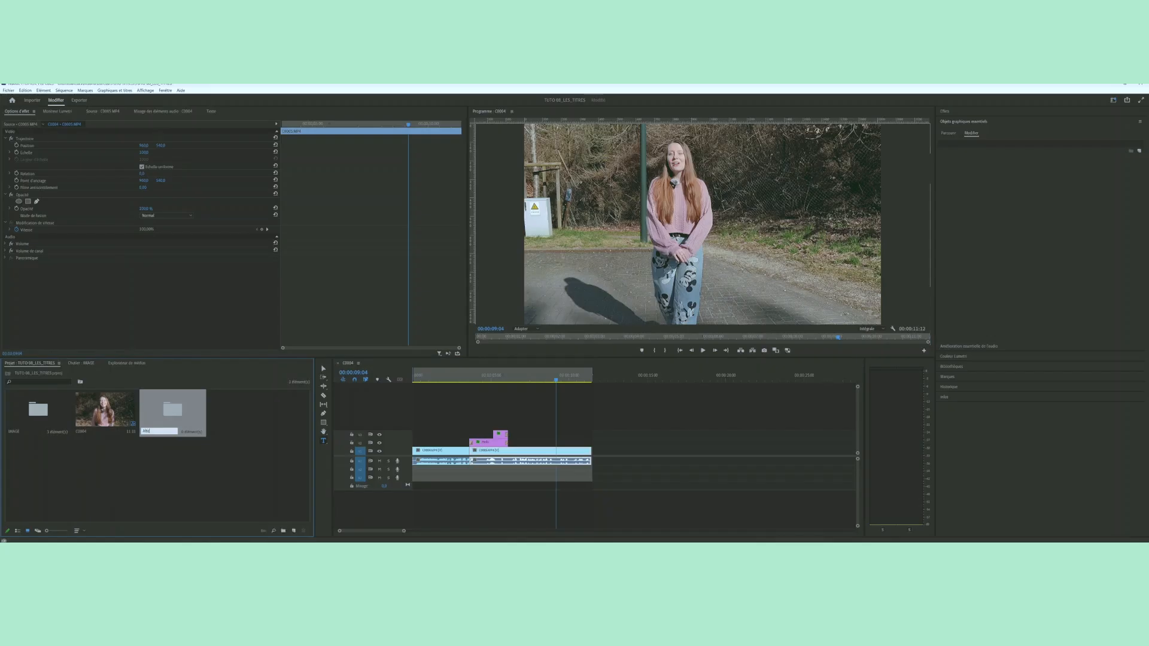
text(fte)
key(Tab)
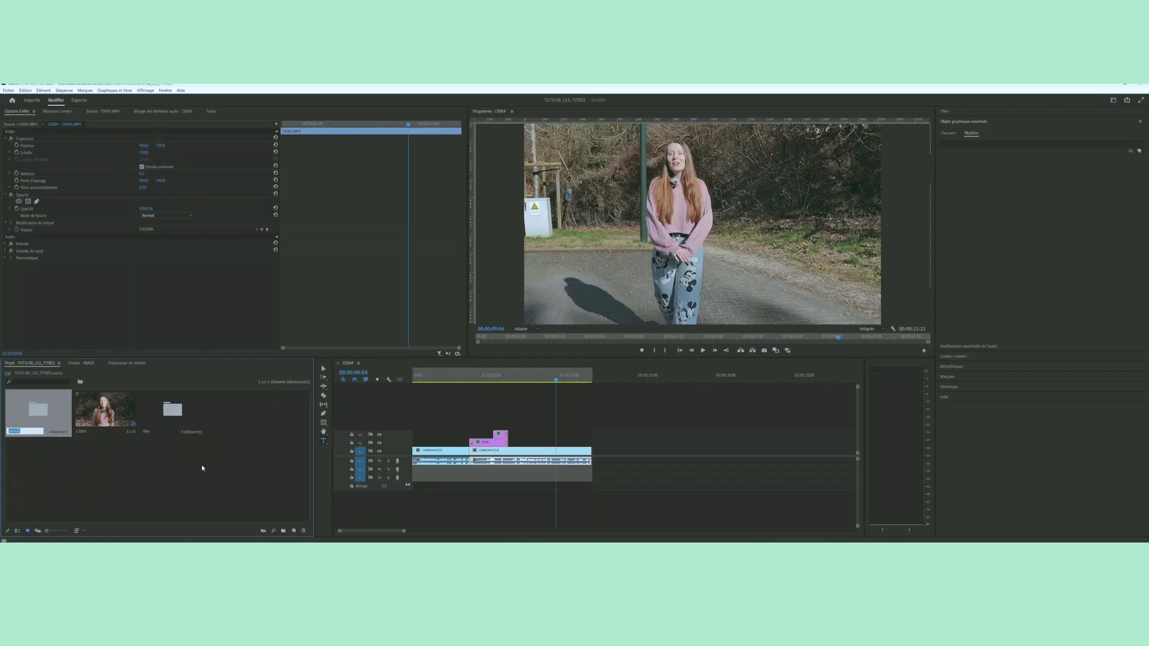
click(144, 420)
click(154, 431)
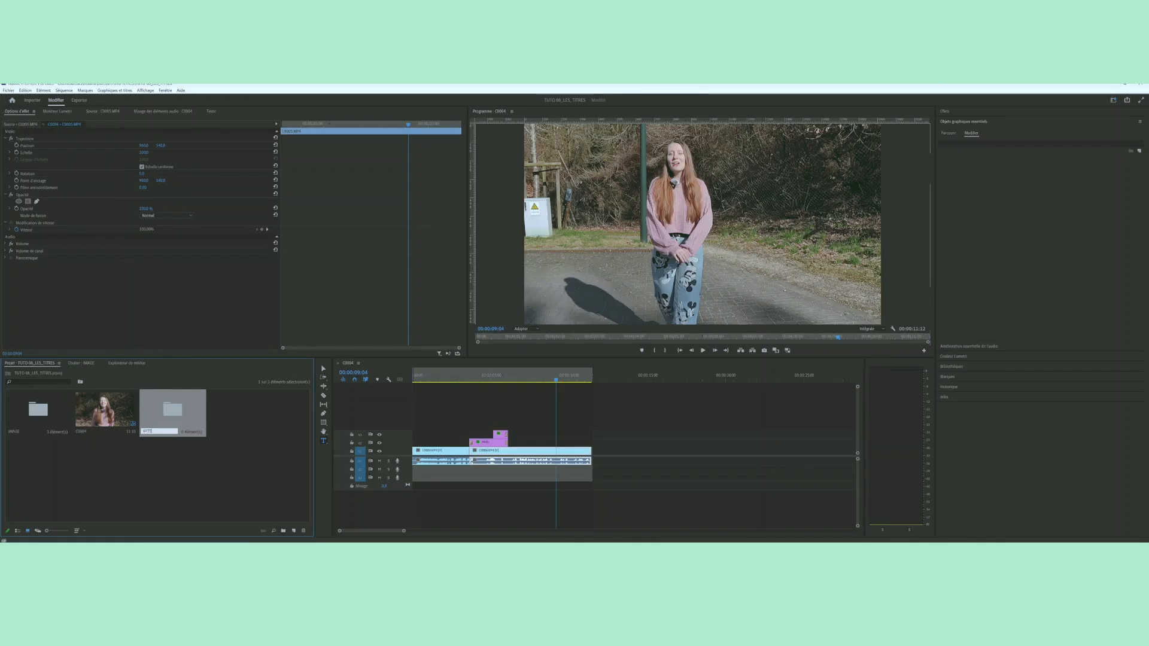
text(AFTER EFFECT)
click(228, 439)
Step: Import the TEXTE EFFECT composition from the TUTO_TITRE_AE project file into the AFTER EFFECT bin
double_click(153, 421)
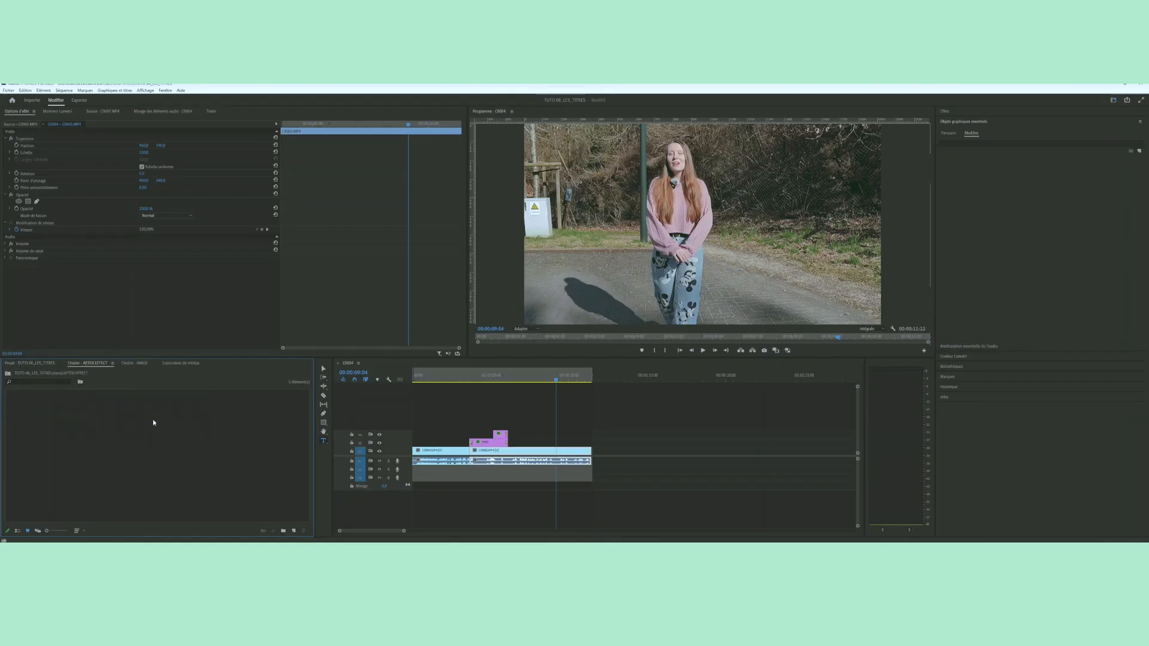
right_click(160, 443)
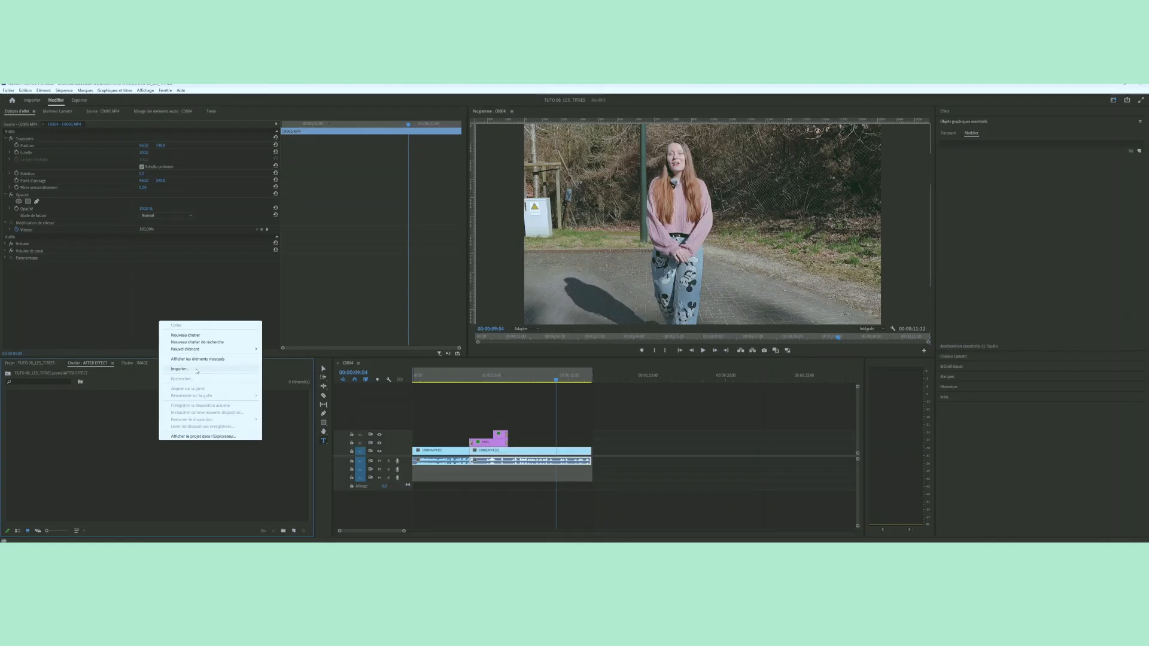
click(198, 370)
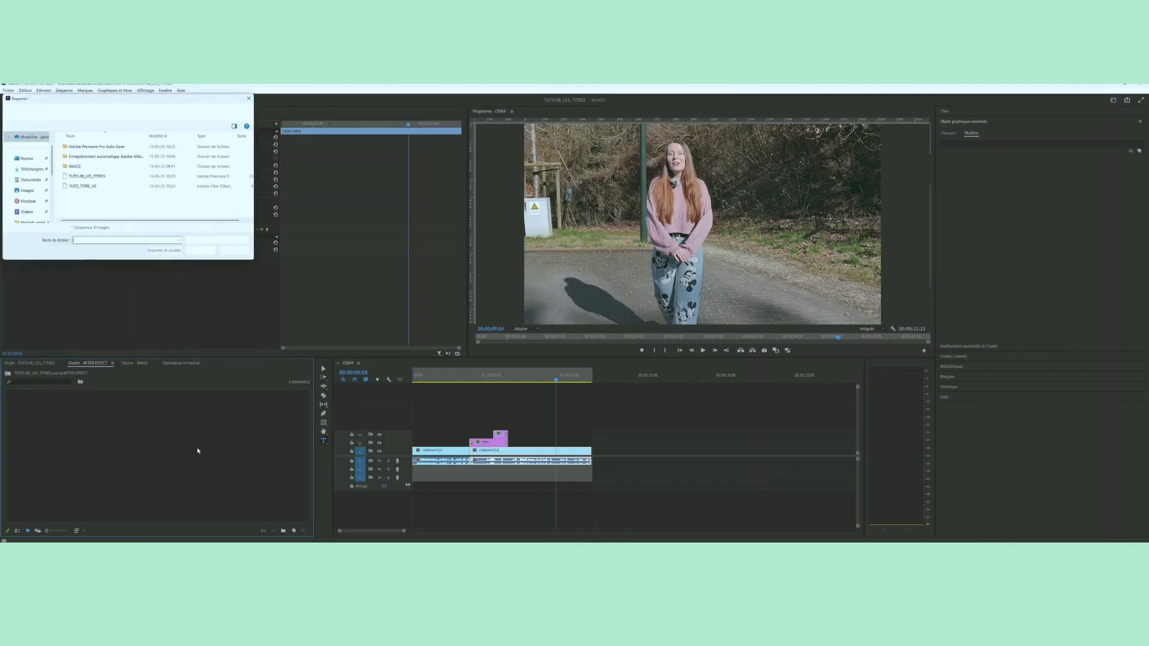
drag(194, 101, 497, 203)
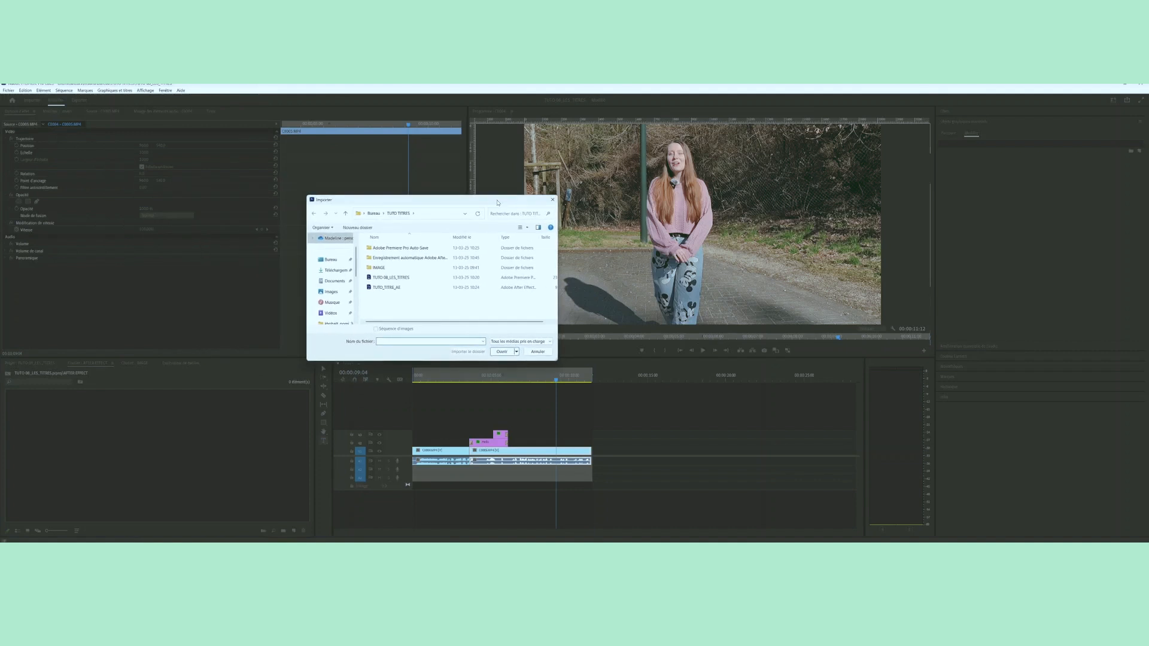
click(387, 288)
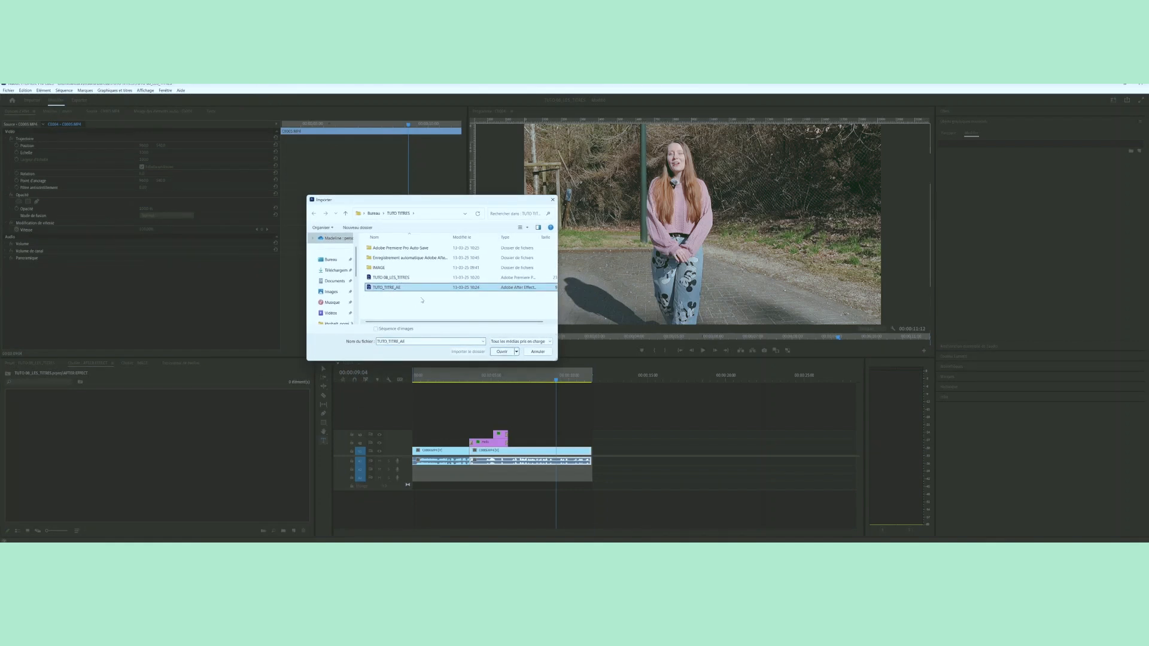
click(501, 352)
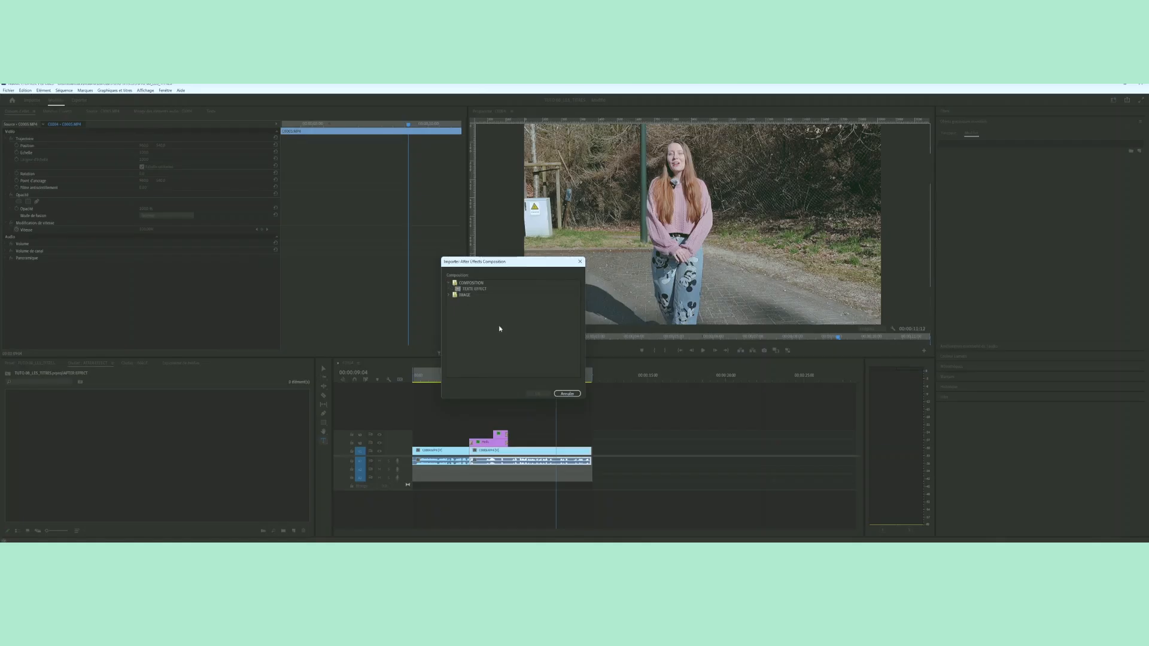
click(480, 290)
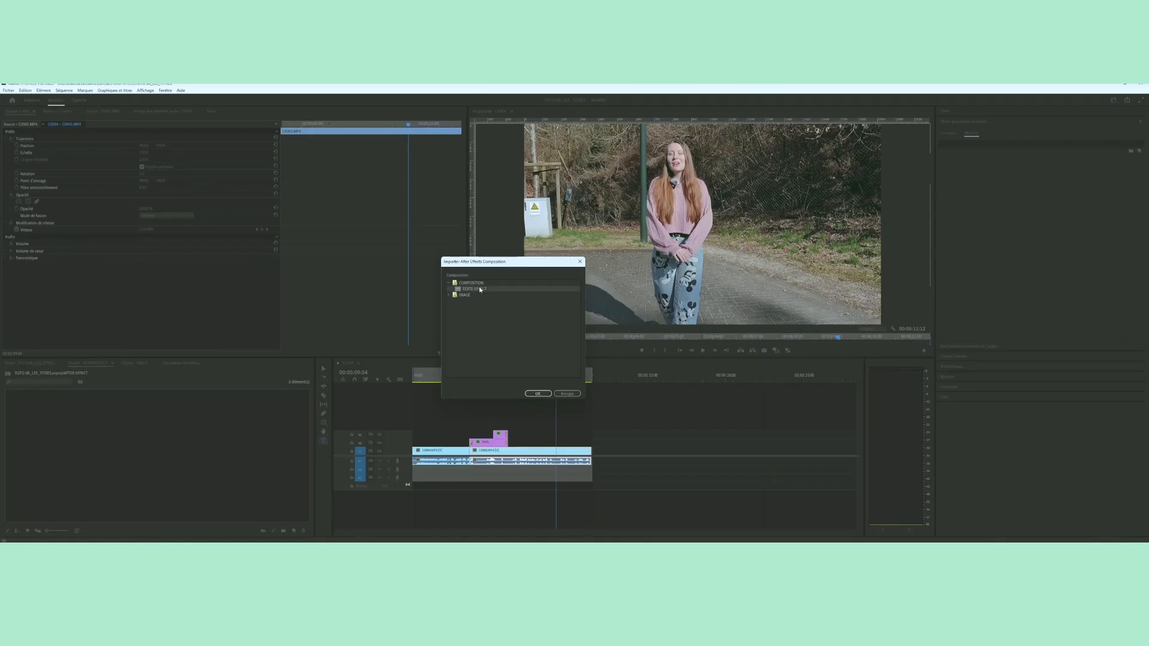
click(537, 393)
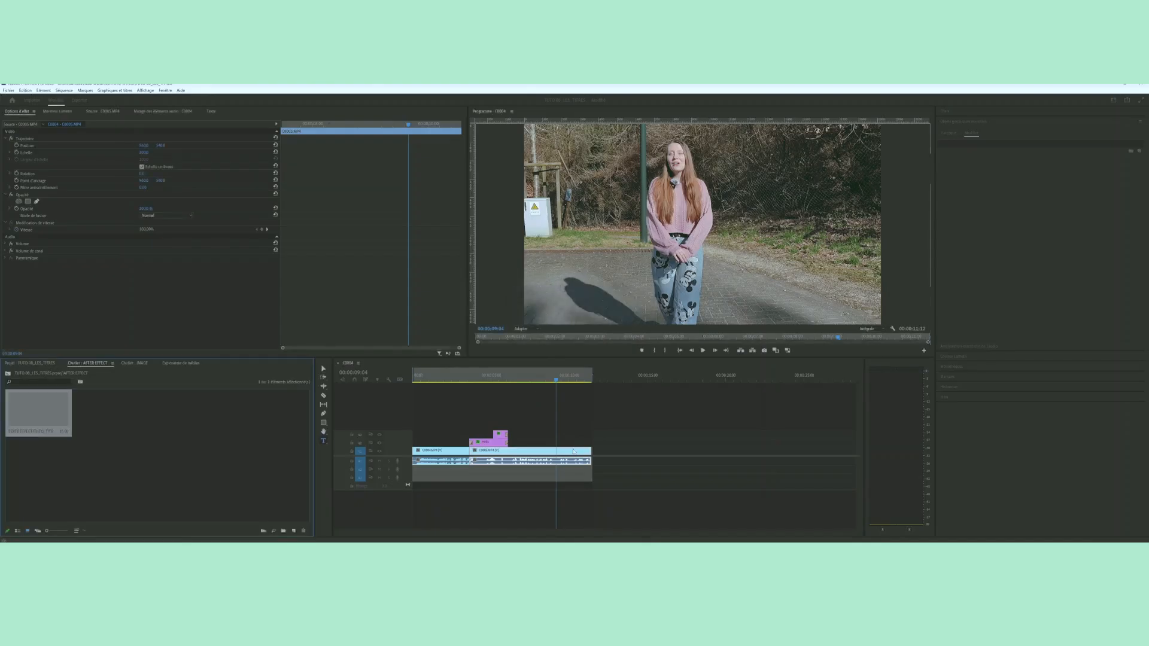
Step: Place the TEXTE EFFECT composition above the last video clip from about 9 s, trim it to the video's end, and play it back
drag(47, 413, 558, 441)
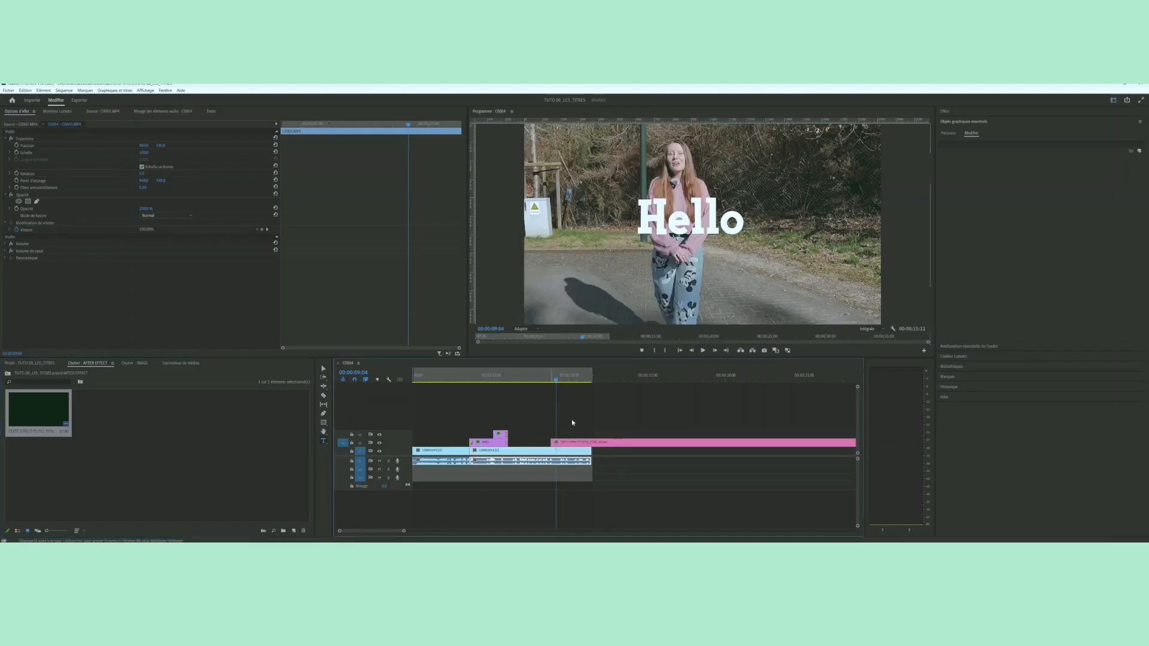
key(space)
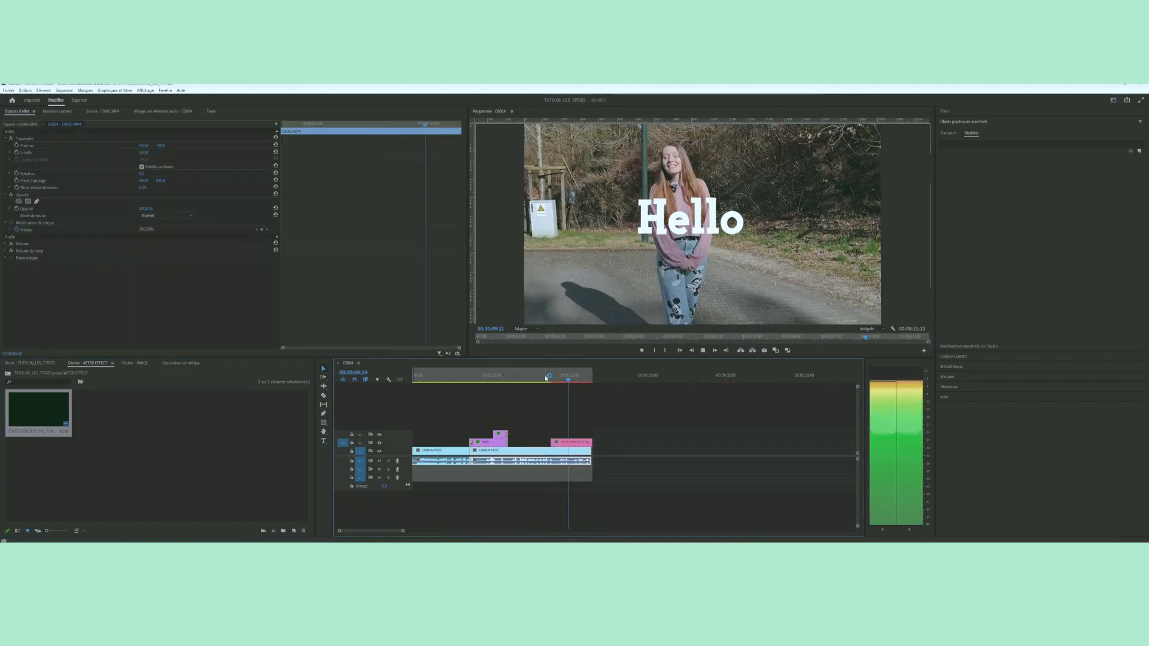
key(space)
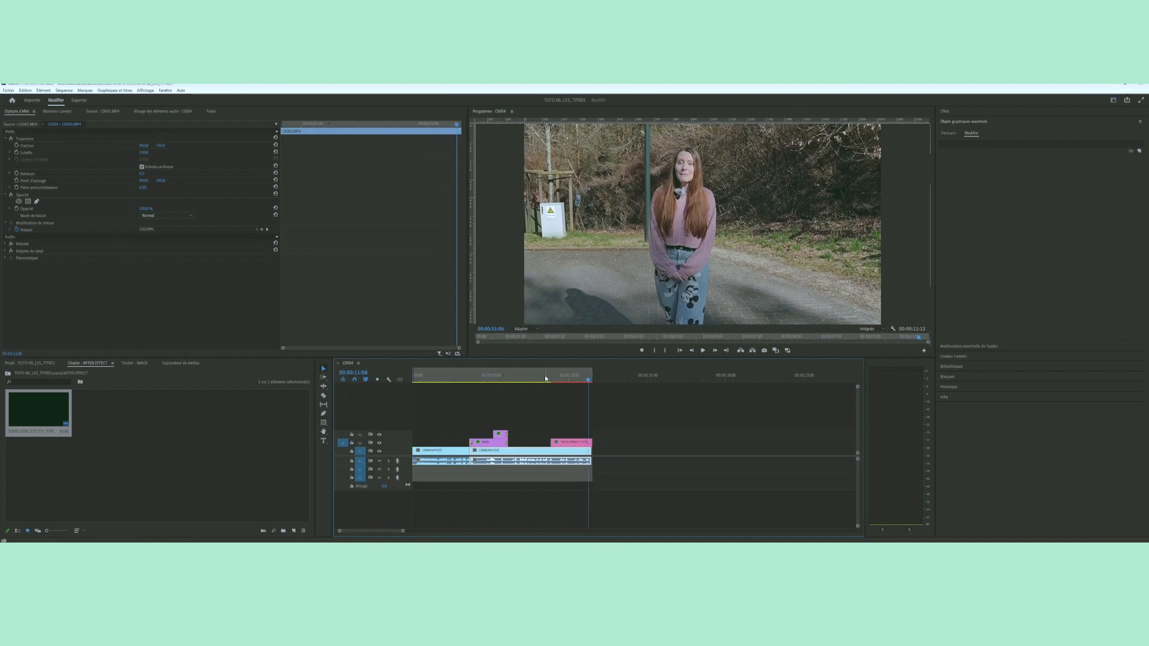
click(546, 378)
key(space)
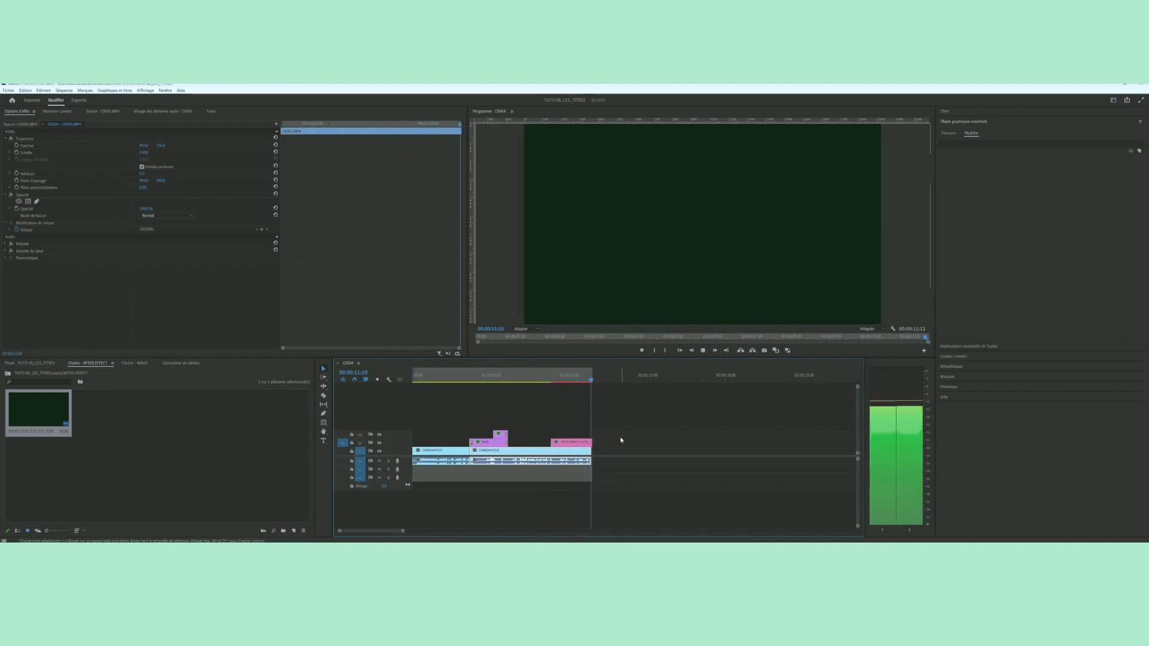
Step: Open the TEXTE EFFECT clip's original composition in After Effects from the Premiere Pro sequence
click(584, 379)
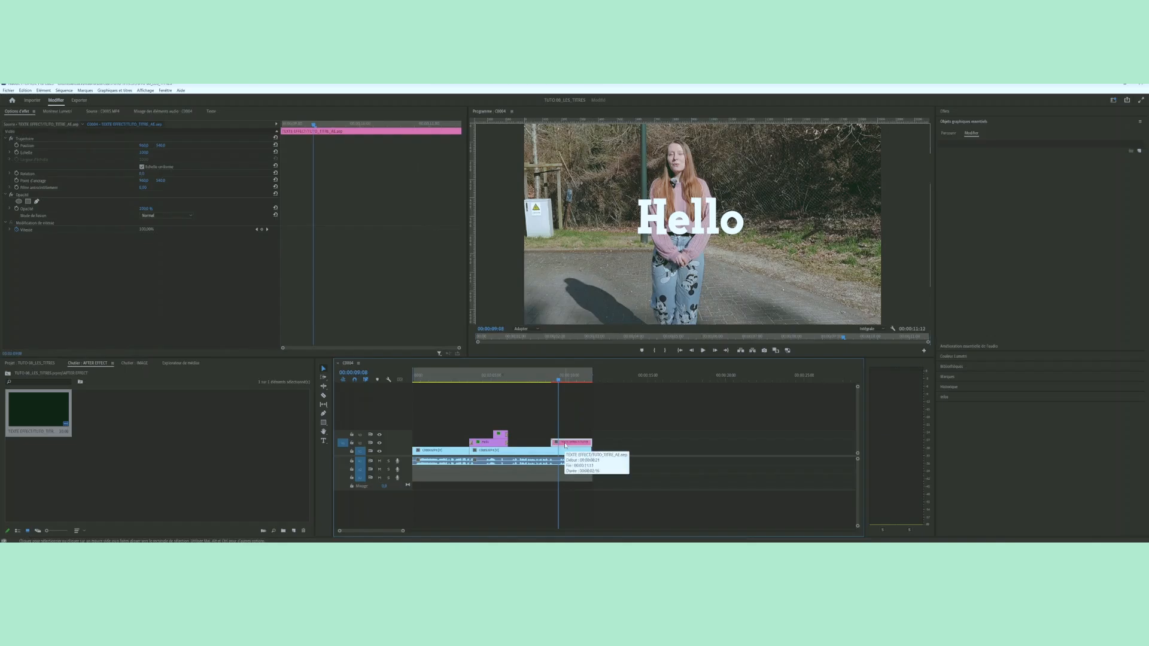
right_click(566, 445)
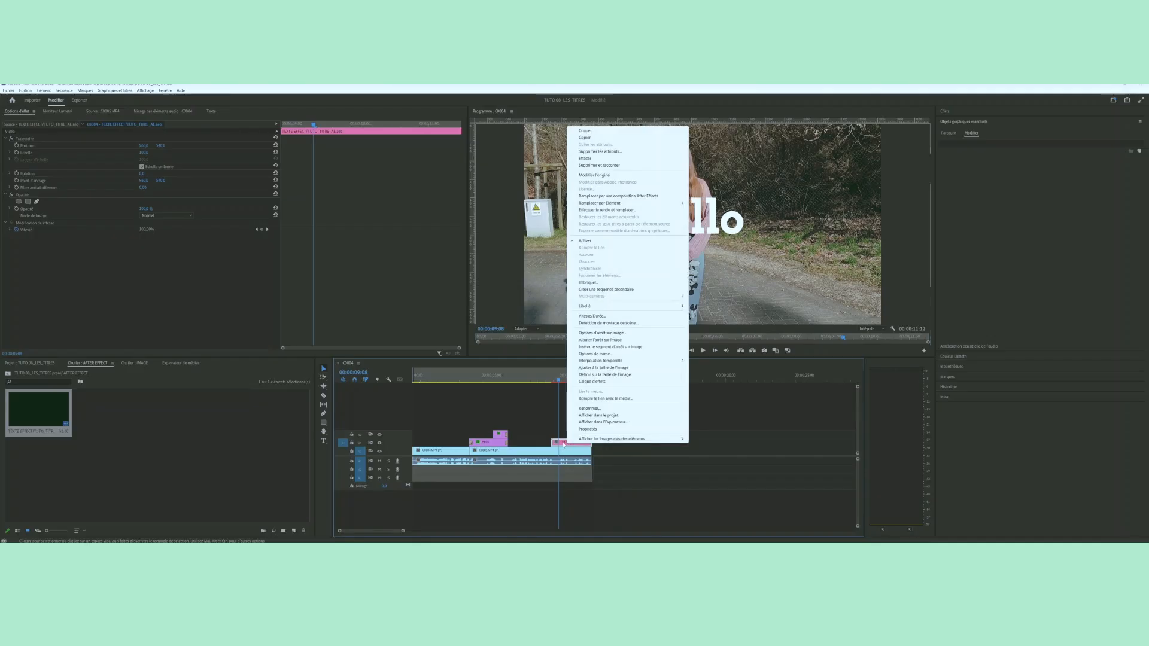
click(594, 175)
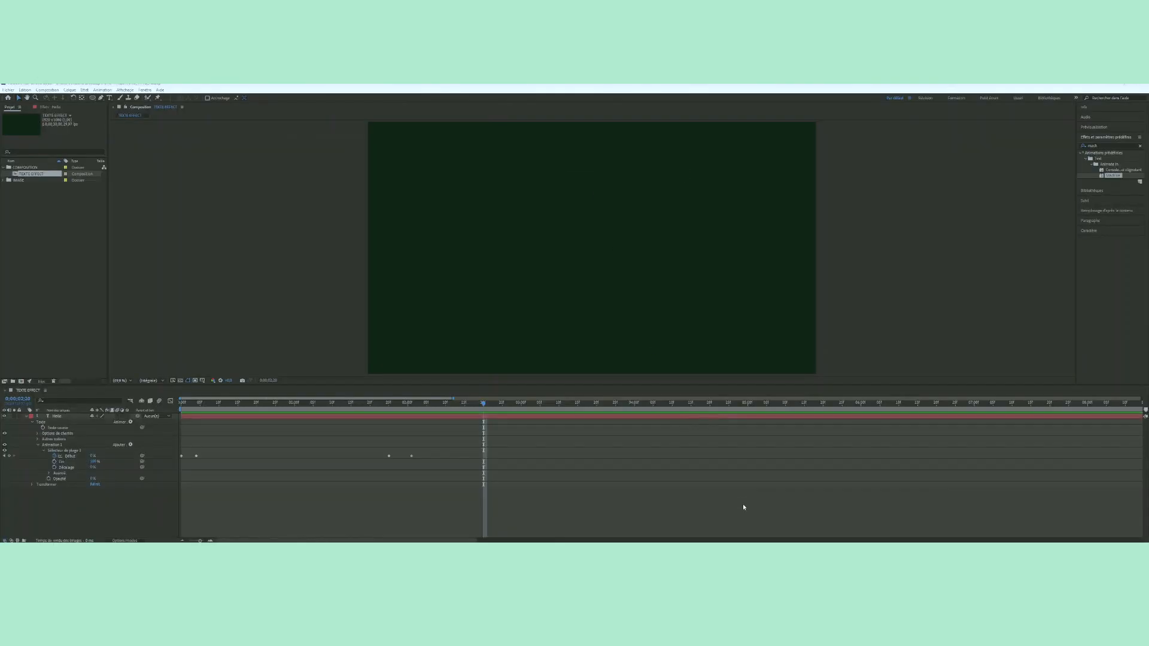
Step: Delete the typewriter animator with its keyframes from the Hello text layer
click(742, 508)
drag(483, 404, 450, 442)
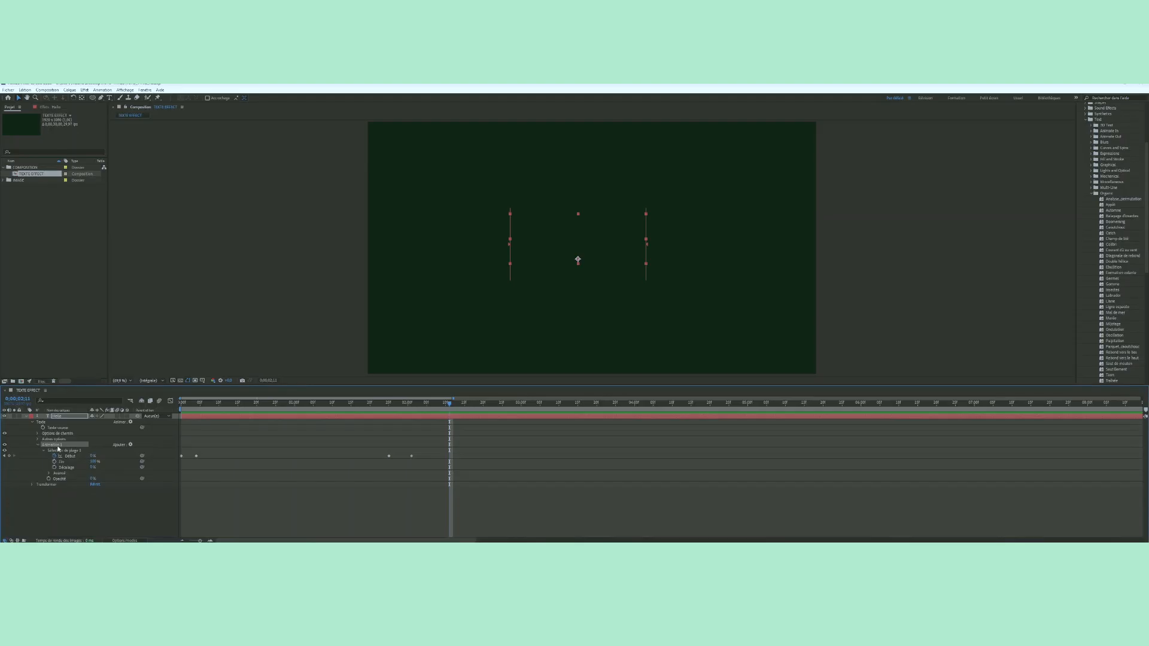
key(Delete)
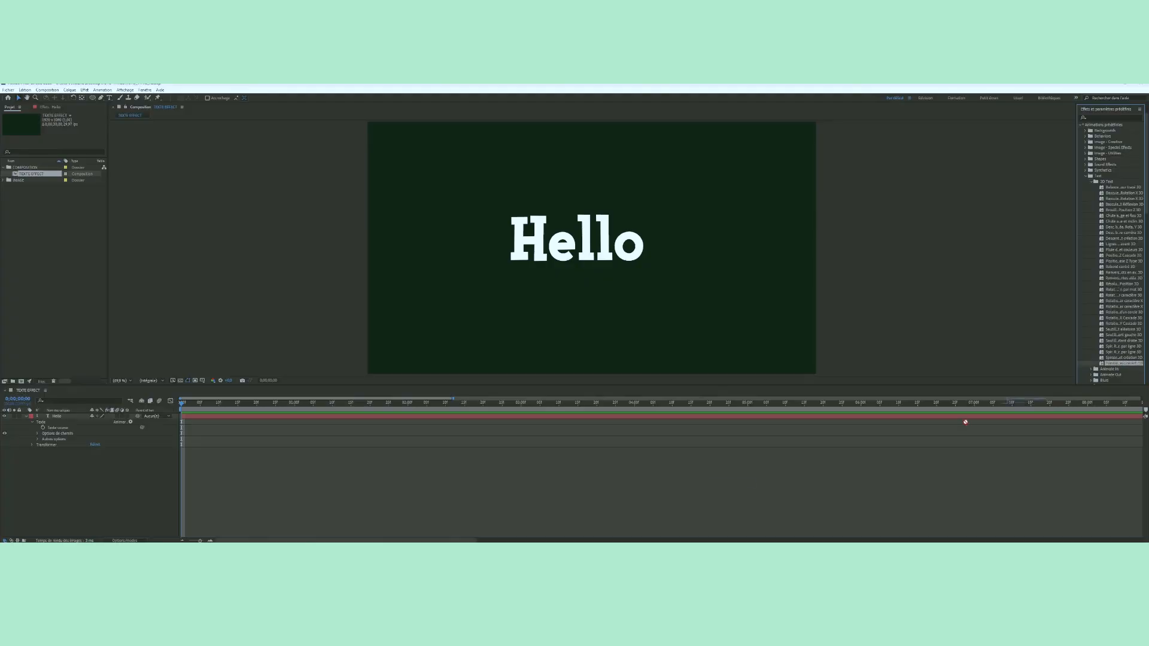
Step: Apply the last animation preset of the 3D Text folder to the Hello layer at the composition's start and preview it
drag(36, 412, 56, 417)
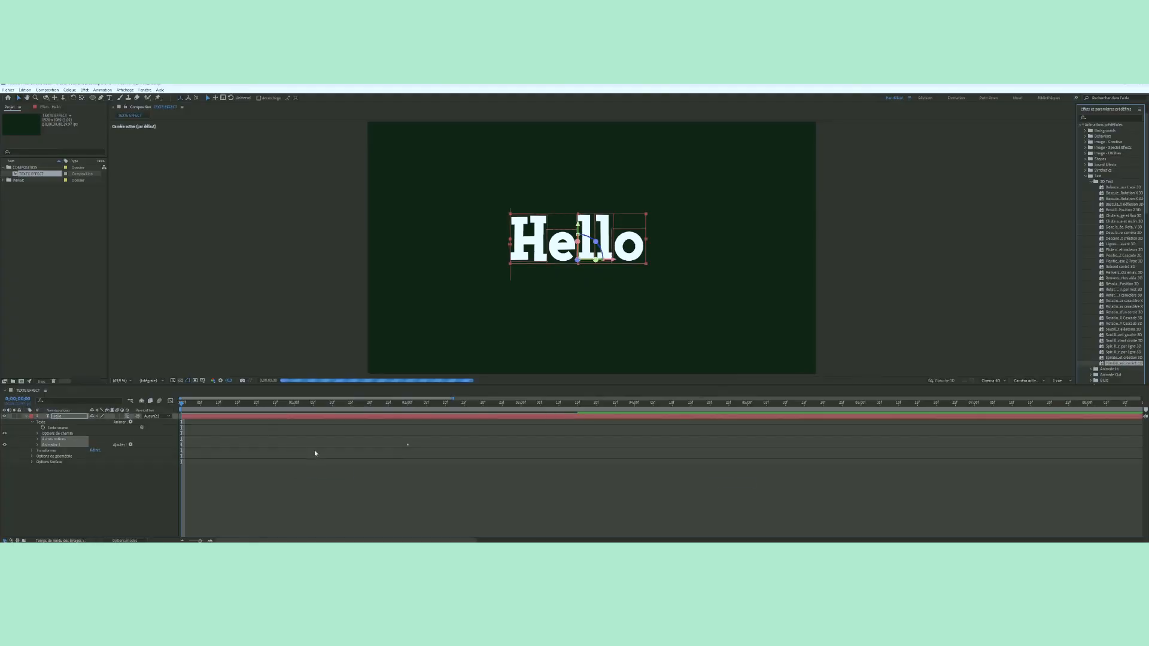
click(191, 403)
drag(234, 410, 409, 411)
key(space)
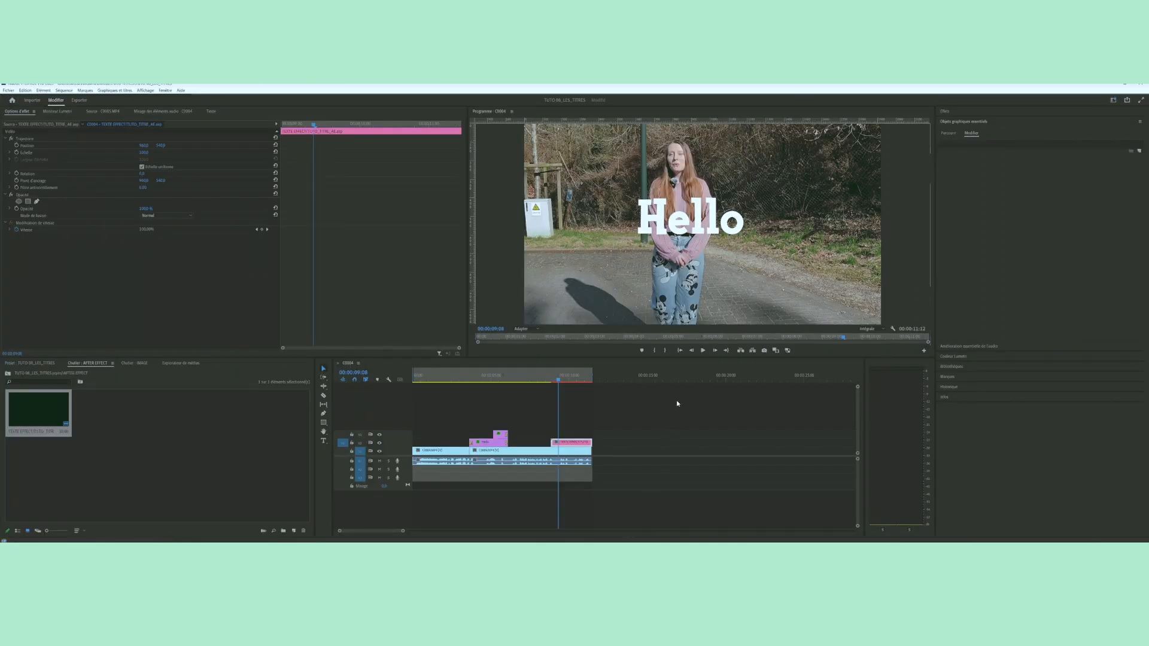
Step: Switch back to Premiere Pro and save the project
click(677, 405)
key(ctrl+s)
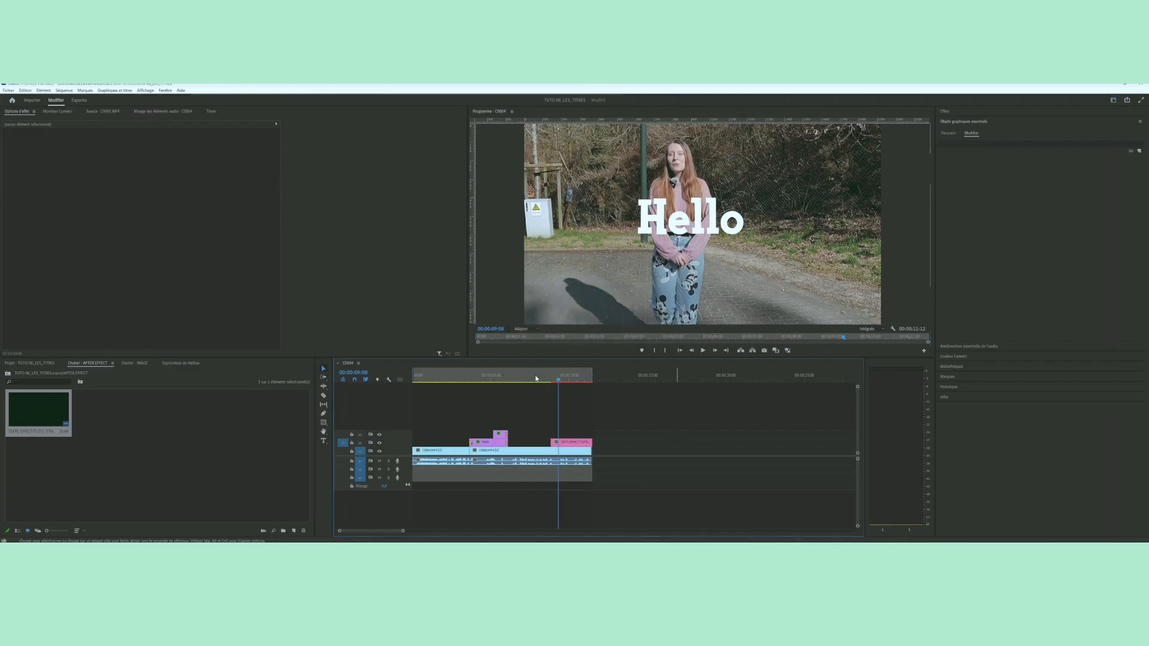
key(ctrl+s)
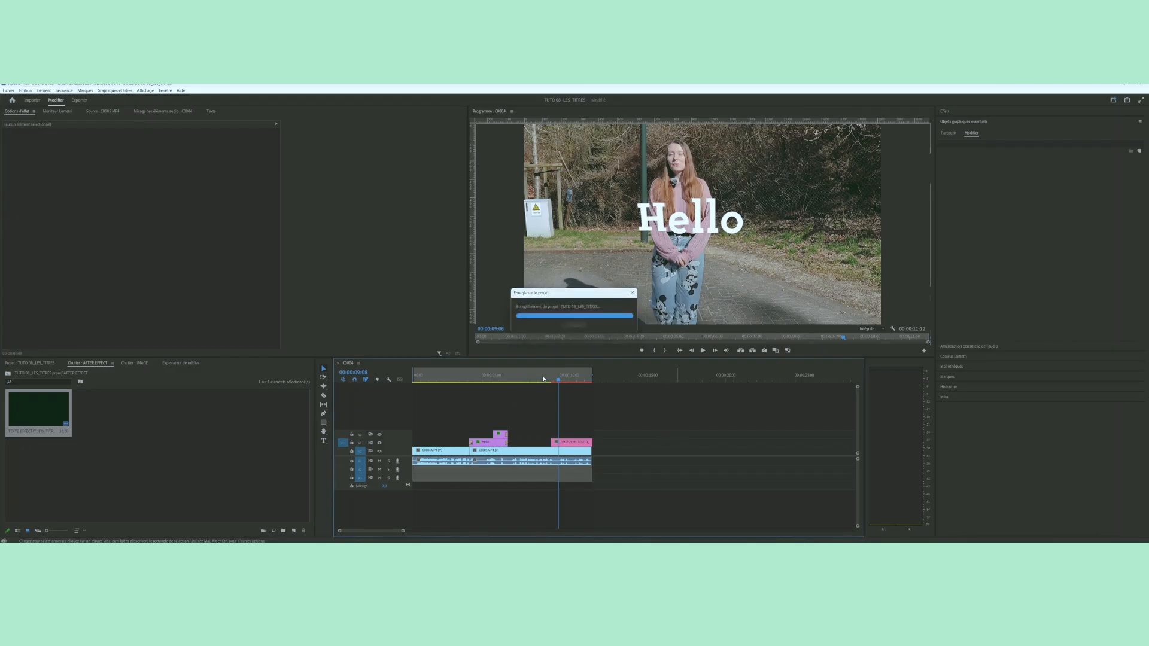
Step: Play the sequence from about 8 s to check the updated Hello title, lower the playback resolution, and replay the passage
click(543, 380)
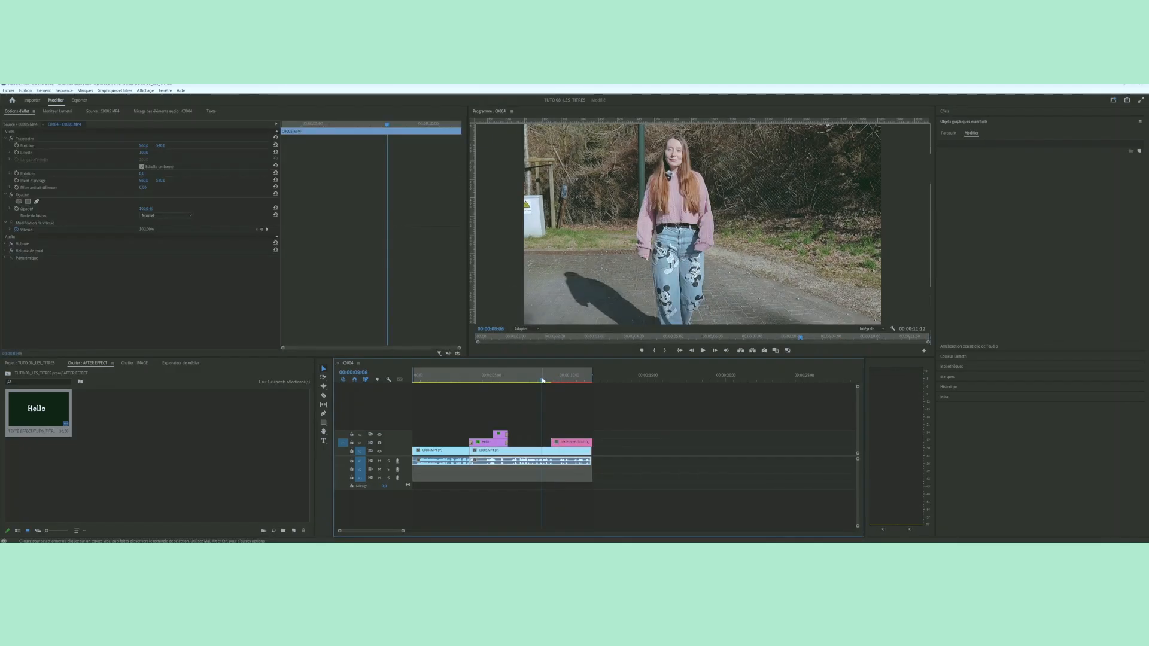
drag(542, 380, 544, 380)
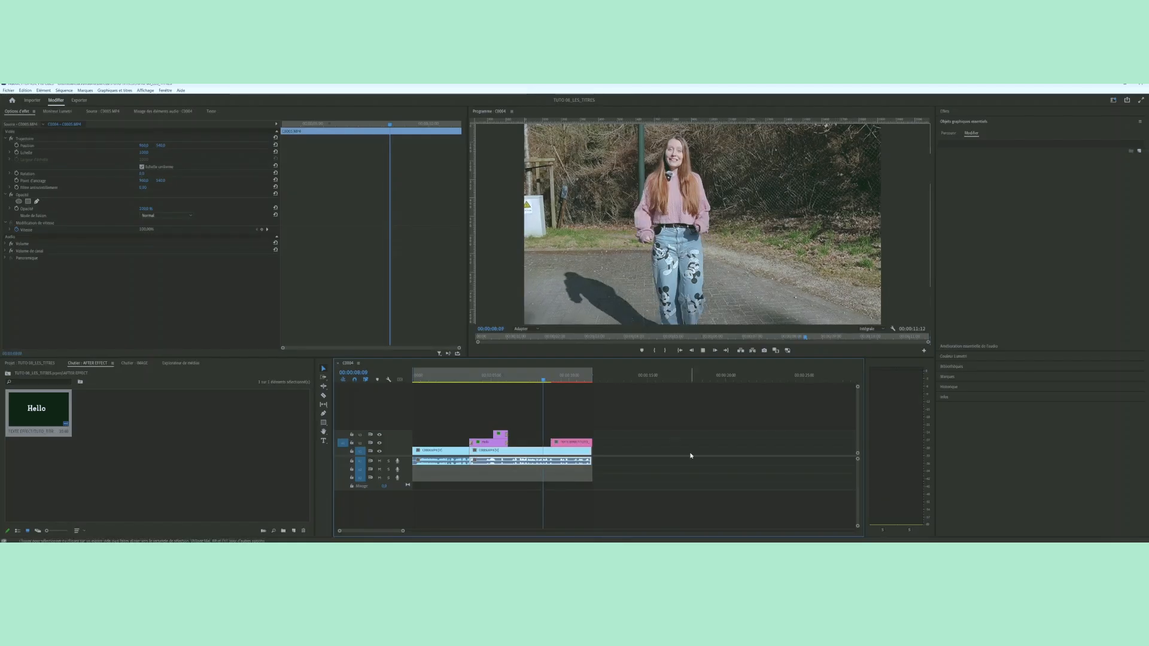
key(space)
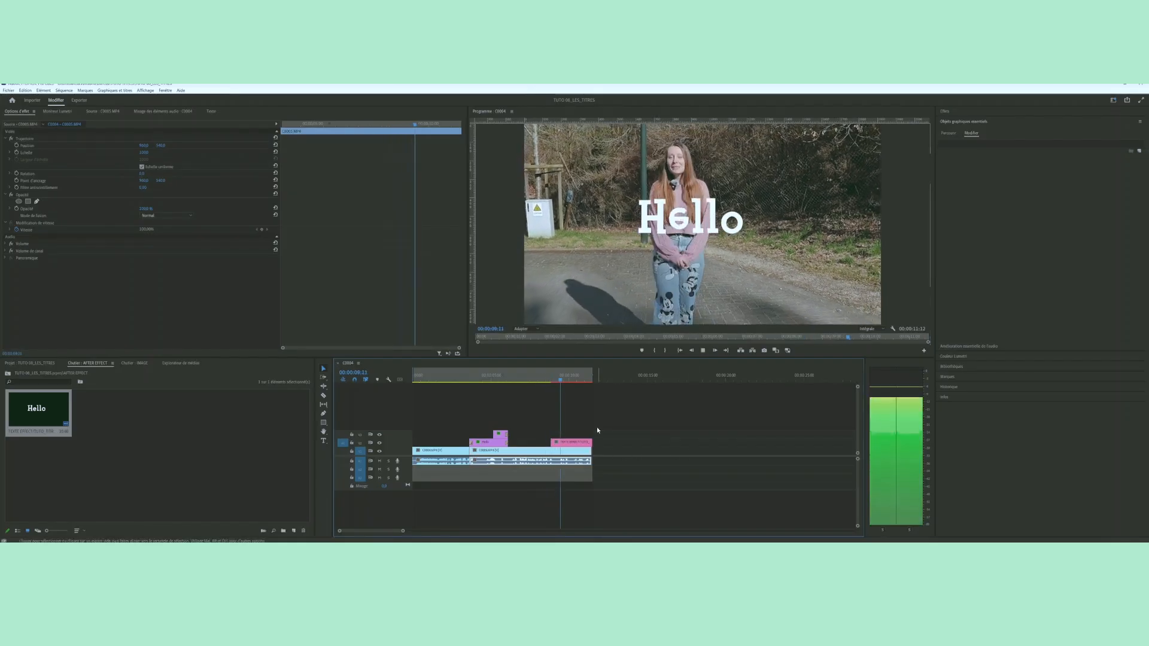
key(space)
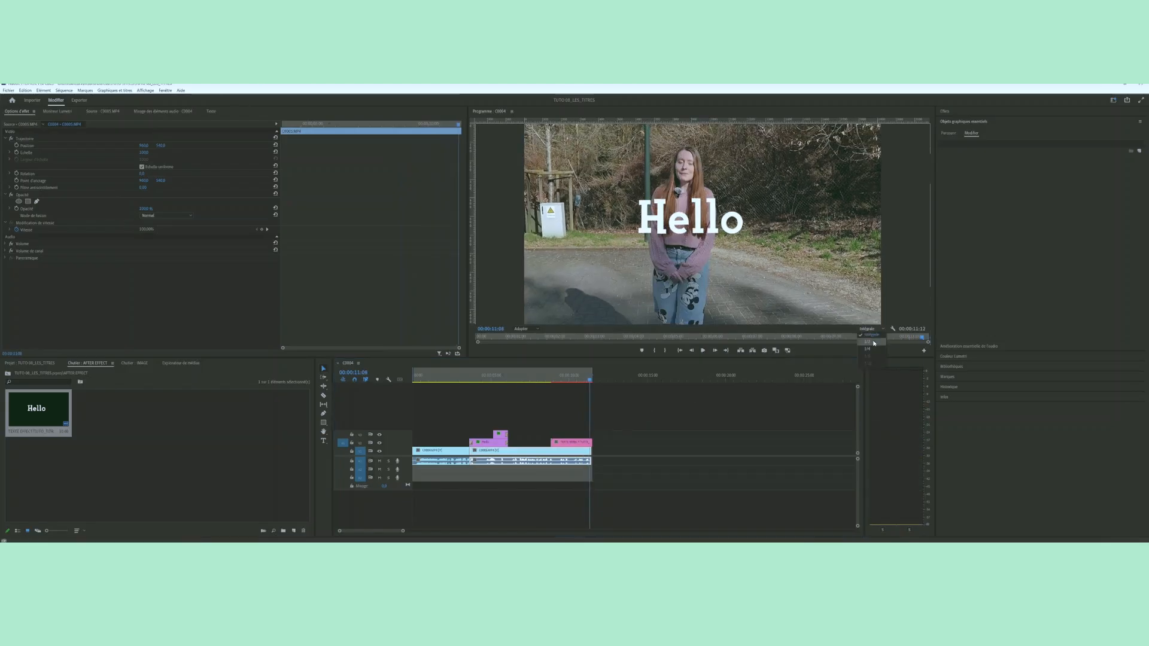
click(546, 379)
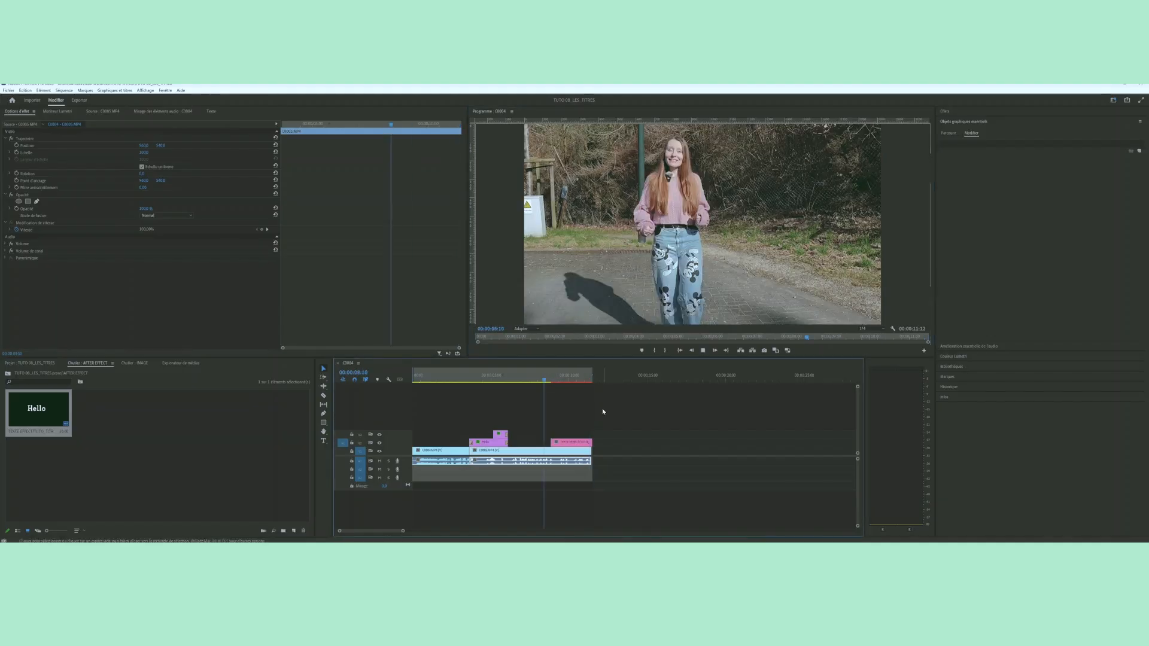
key(space)
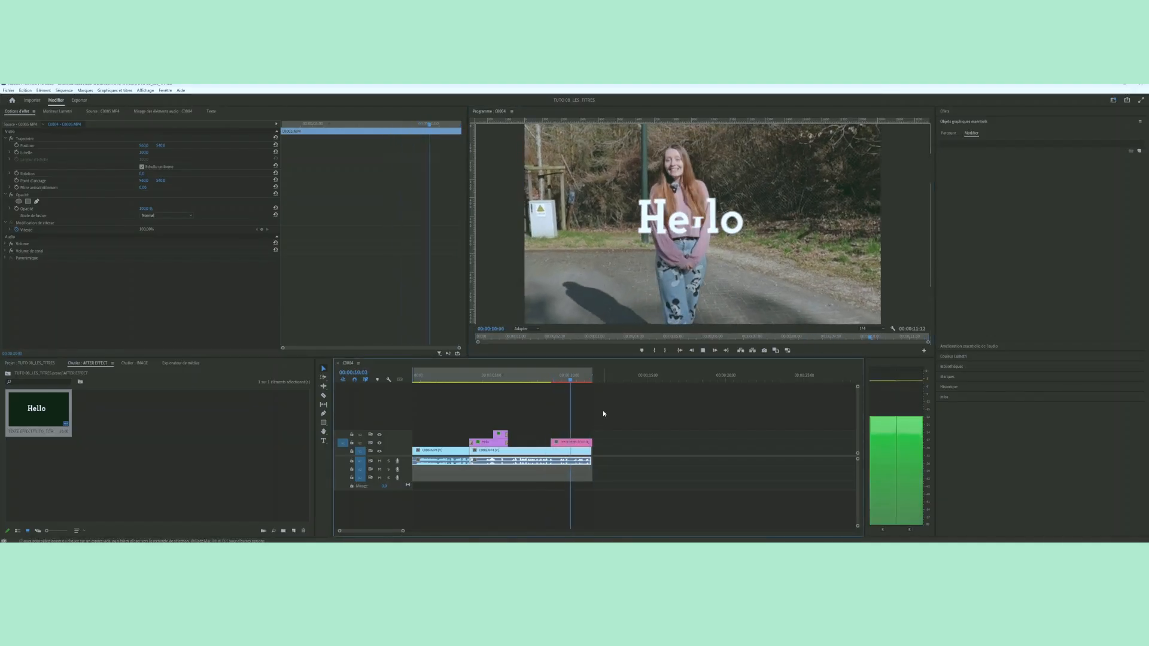